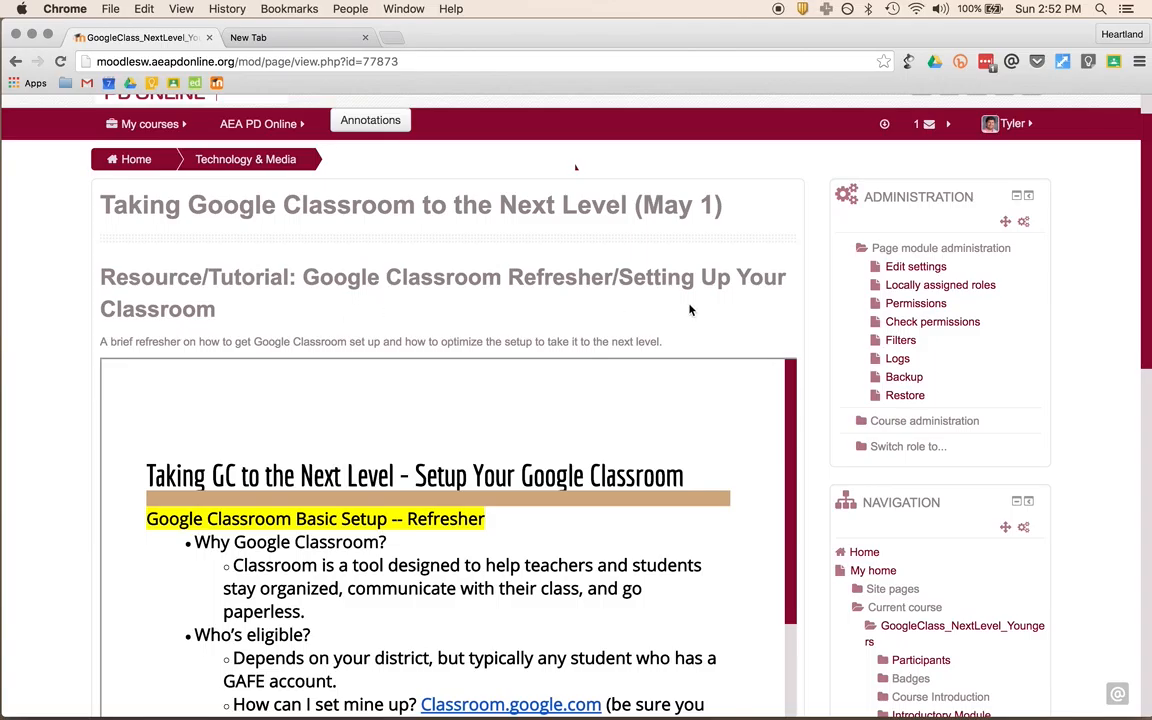
- Scroll the Moodle notes, follow the Classroom.google.com link, and close the empty New Tab
{"action": "scroll", "coordinate": [308, 328], "scroll_direction": "down", "scroll_amount": 3}
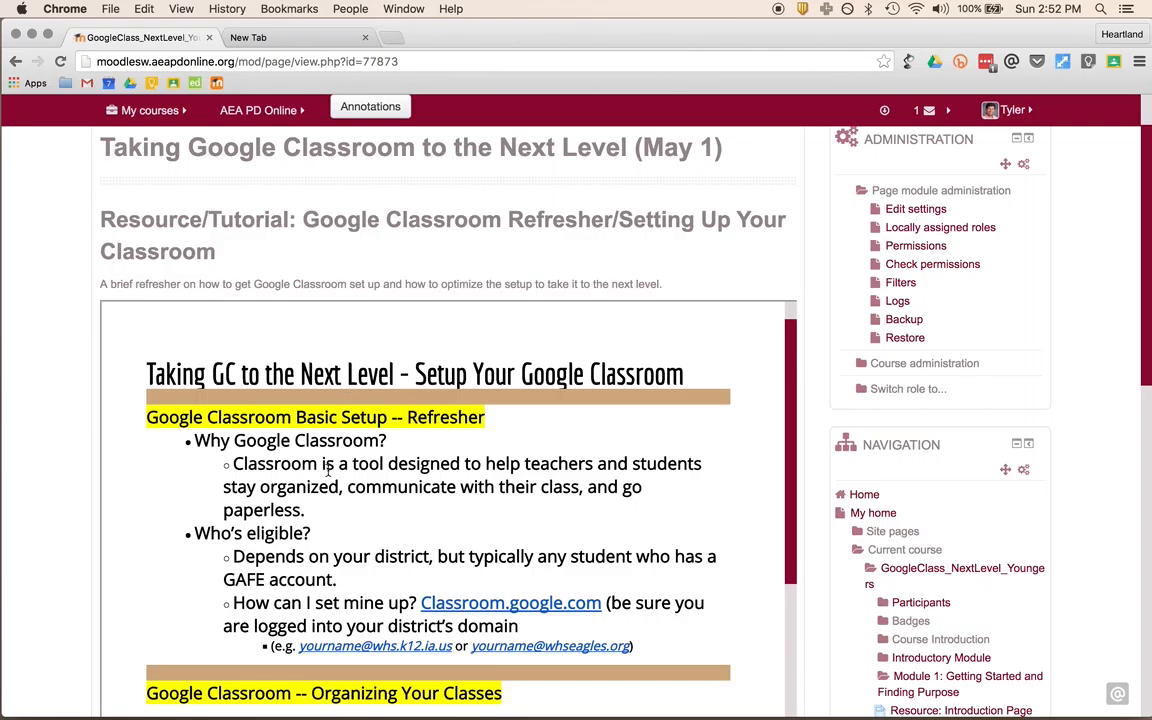
{"action": "scroll", "coordinate": [275, 566], "scroll_direction": "down", "scroll_amount": 2}
{"action": "scroll", "coordinate": [275, 566], "scroll_direction": "down", "scroll_amount": 2}
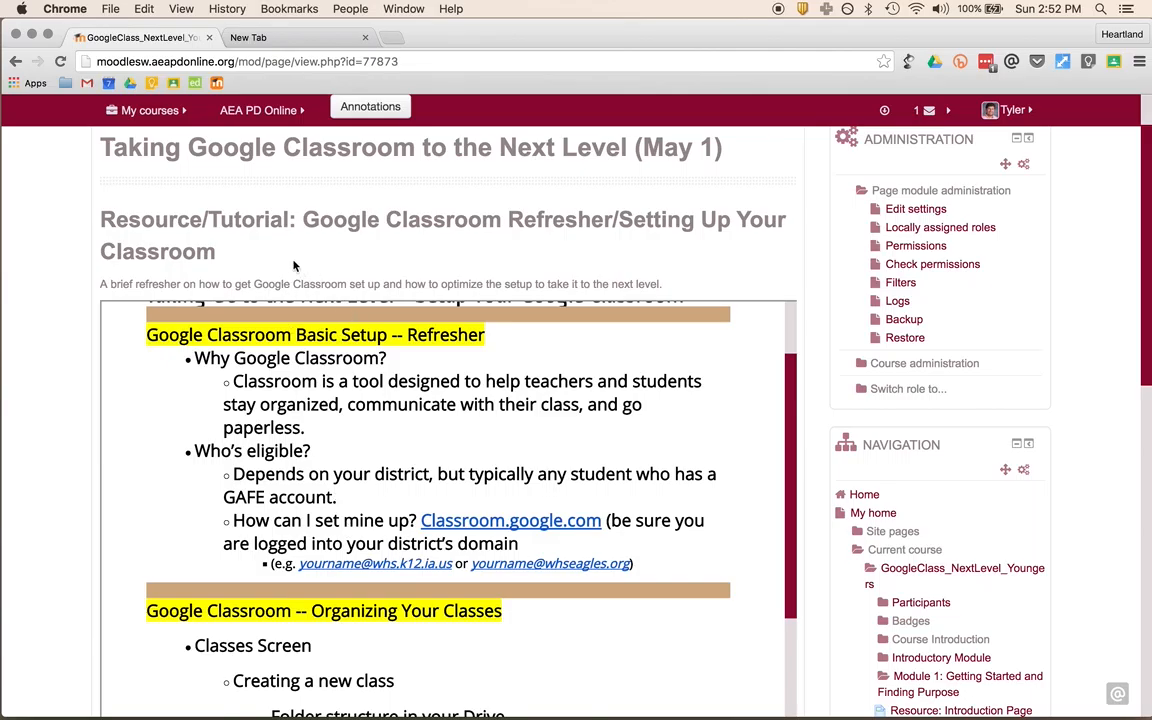
{"action": "scroll", "coordinate": [301, 360], "scroll_direction": "up", "scroll_amount": 4}
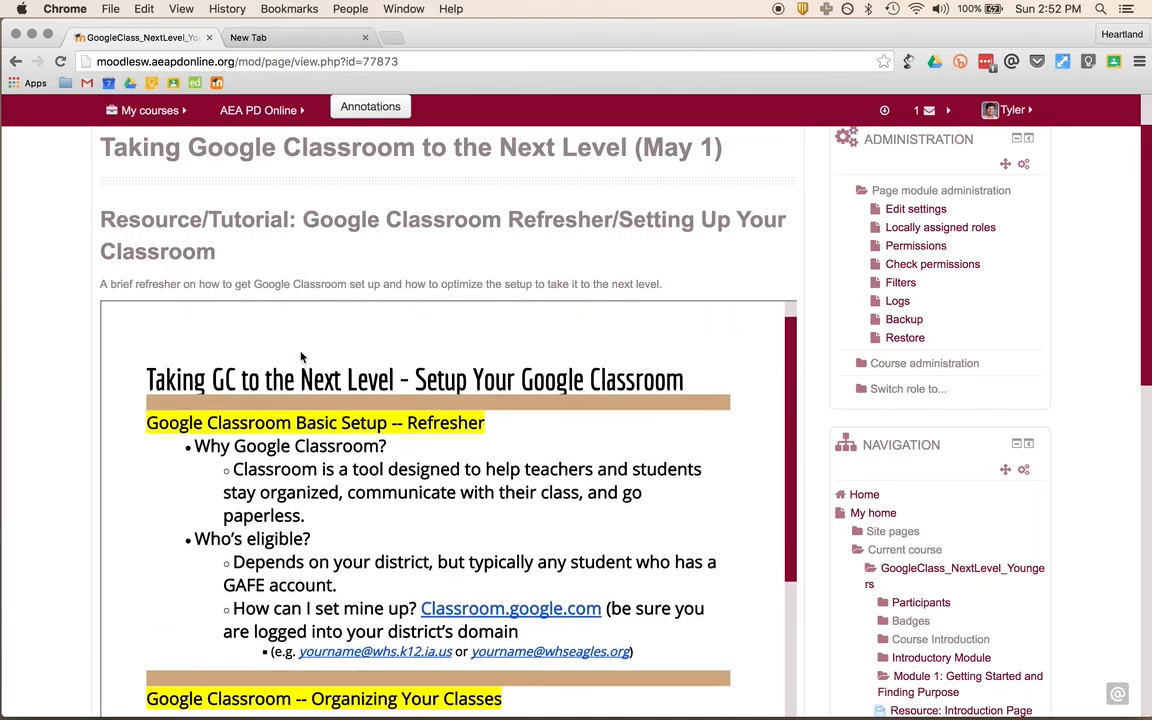
{"action": "scroll", "coordinate": [394, 472], "scroll_direction": "down", "scroll_amount": 3}
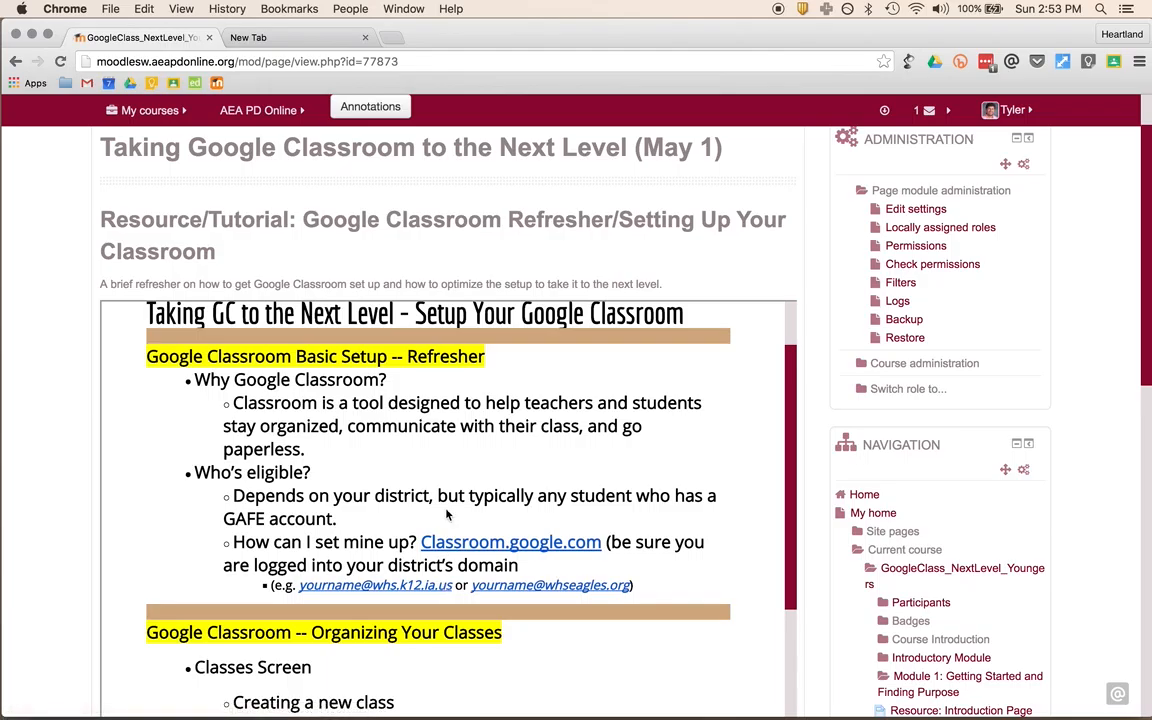
{"action": "scroll", "coordinate": [373, 520], "scroll_direction": "down", "scroll_amount": 1}
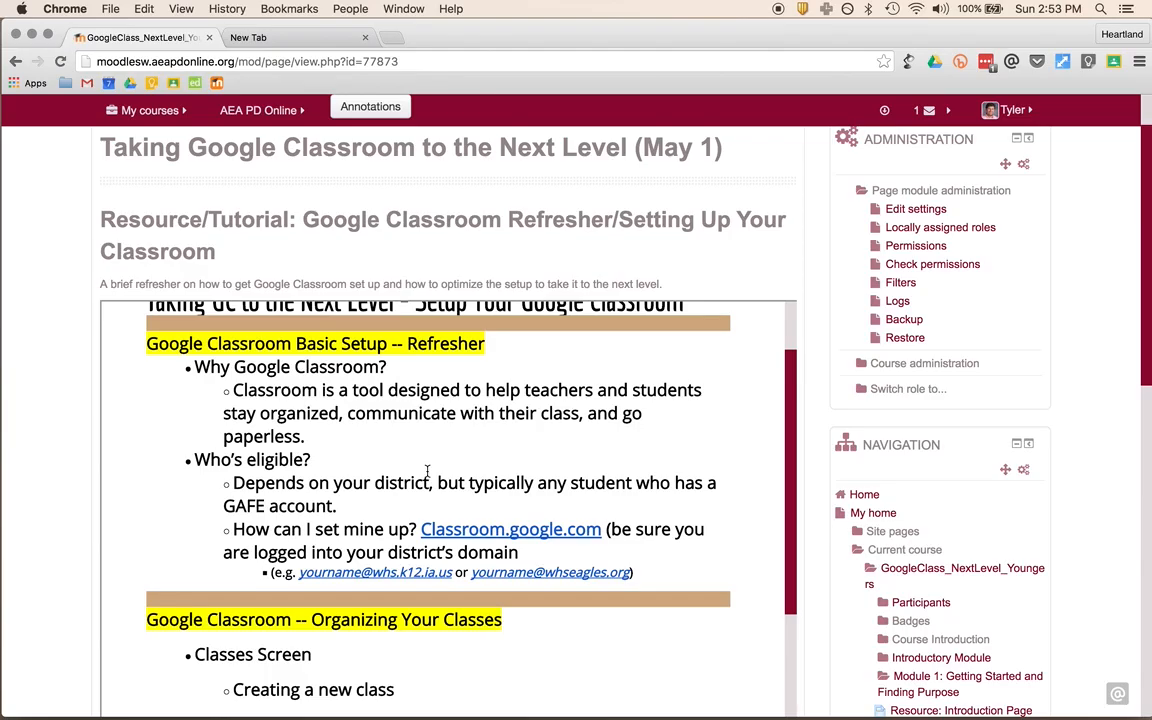
{"action": "scroll", "coordinate": [286, 490], "scroll_direction": "down", "scroll_amount": 1}
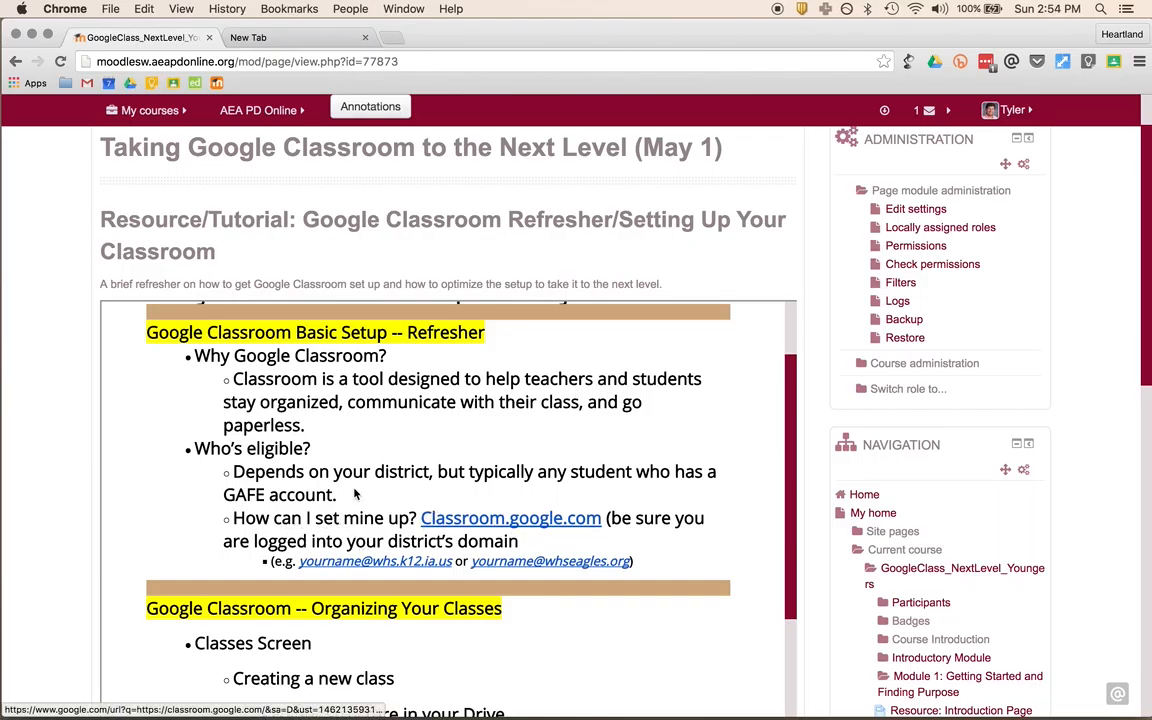
{"action": "scroll", "coordinate": [357, 489], "scroll_direction": "down", "scroll_amount": 2}
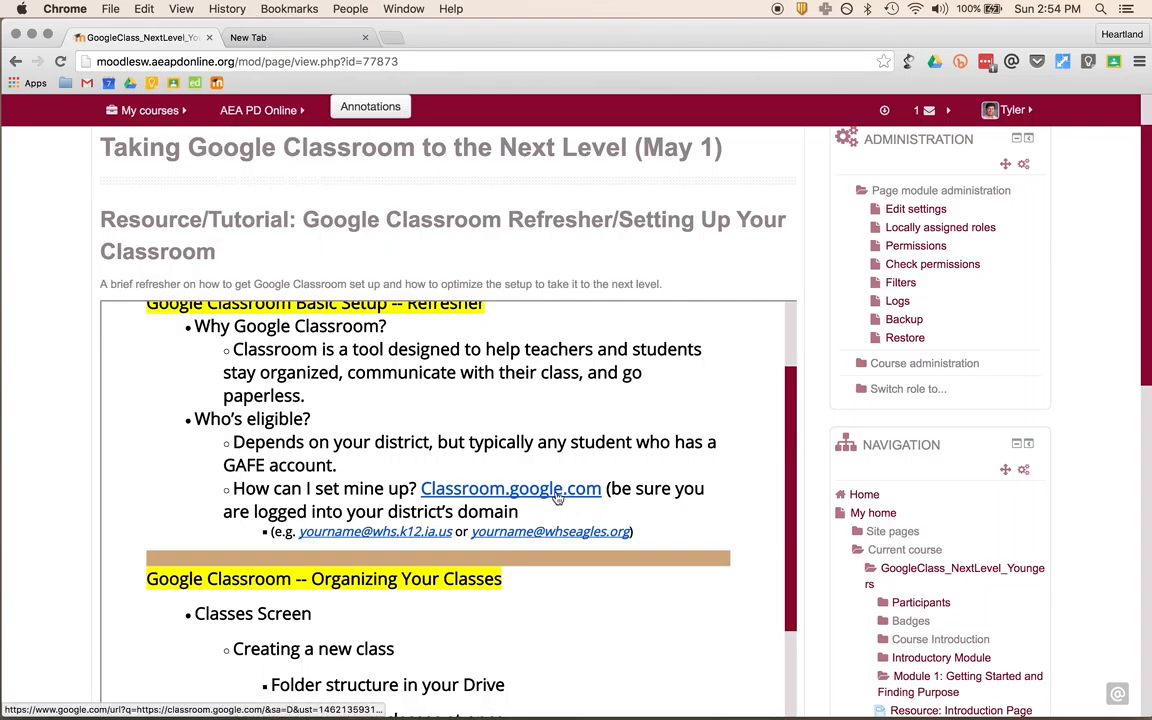
{"action": "left_click", "coordinate": [557, 489], "text": "super"}
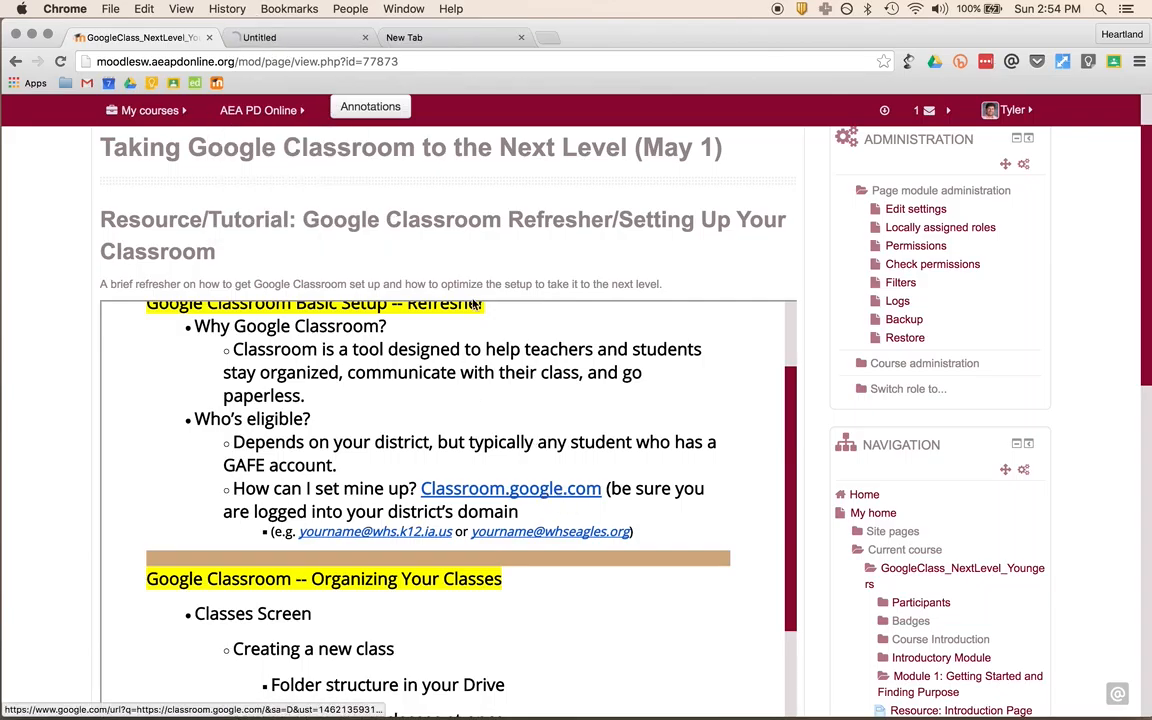
{"action": "left_click", "coordinate": [510, 38]}
{"action": "left_click", "coordinate": [521, 38]}
- Compare the Moodle notes with the Google Classroom Classes page, ending on the Classes page
{"action": "left_click", "coordinate": [140, 37]}
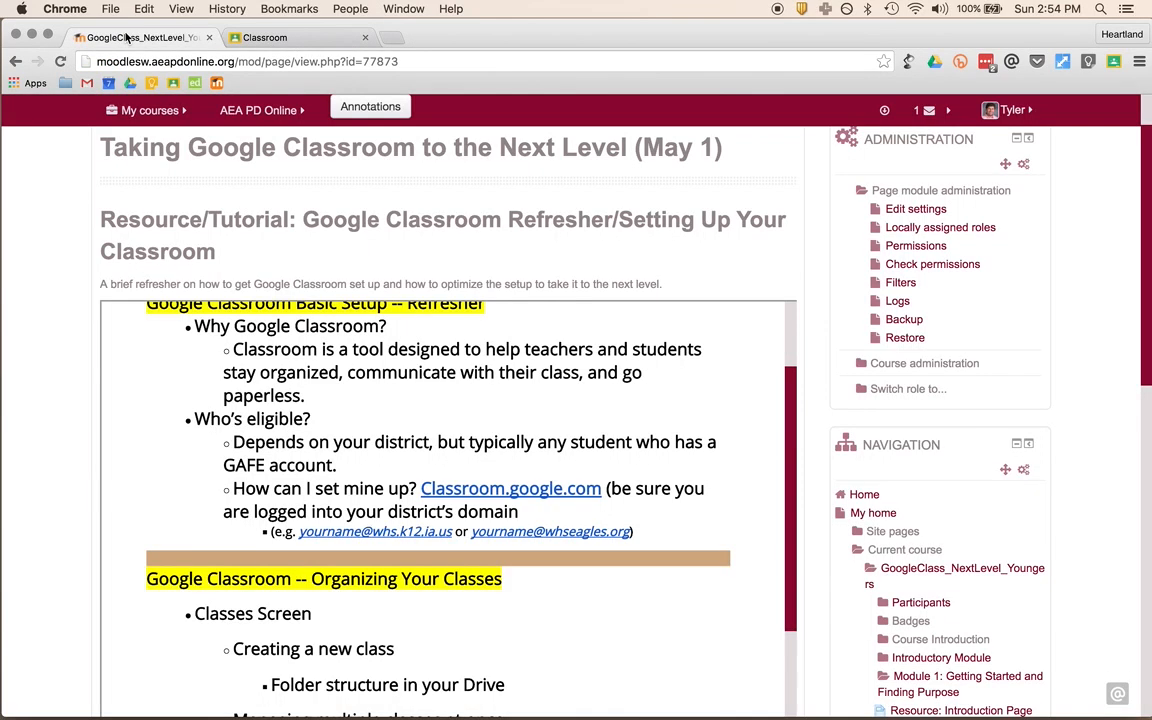
{"action": "scroll", "coordinate": [479, 485], "scroll_direction": "down", "scroll_amount": 1}
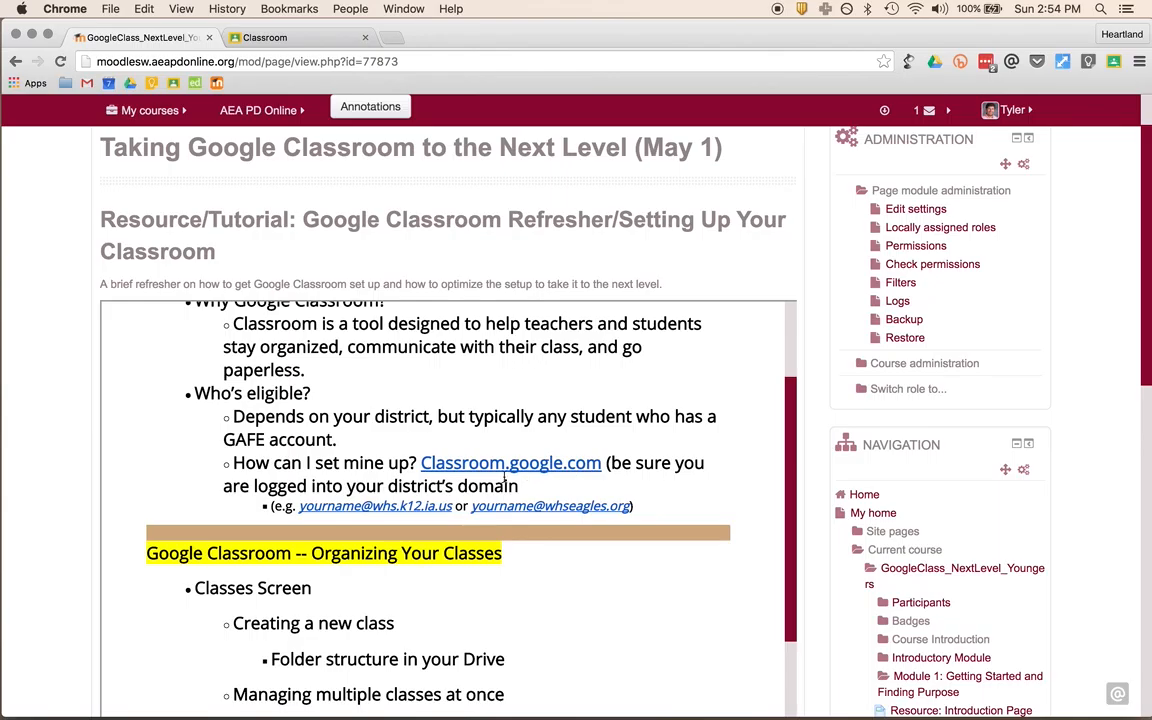
{"action": "scroll", "coordinate": [600, 470], "scroll_direction": "up", "scroll_amount": 1}
{"action": "scroll", "coordinate": [557, 490], "scroll_direction": "up", "scroll_amount": 1}
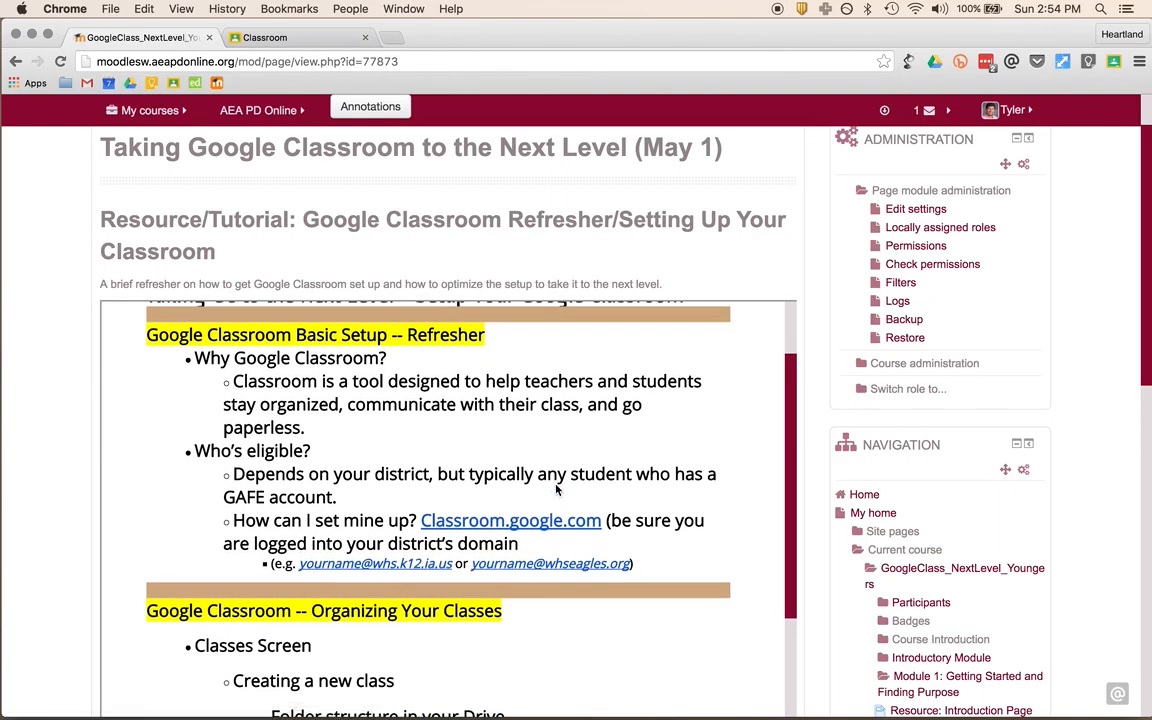
{"action": "left_click", "coordinate": [265, 37]}
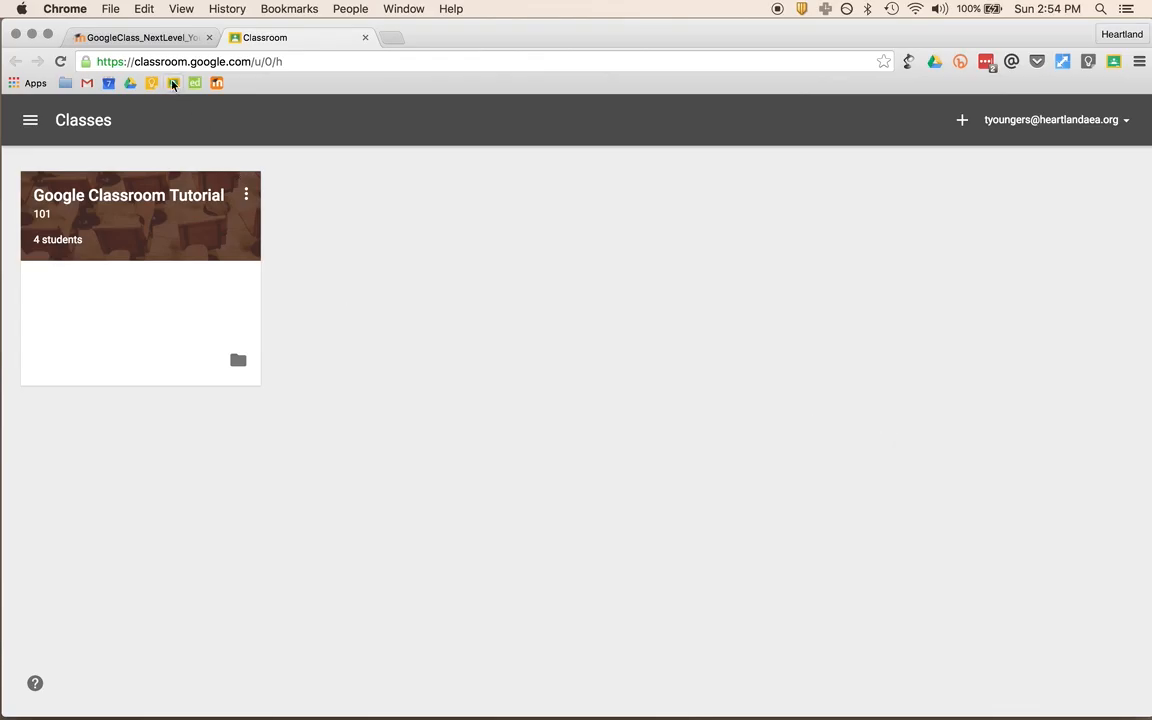
{"action": "left_click", "coordinate": [131, 38]}
{"action": "scroll", "coordinate": [563, 478], "scroll_direction": "down", "scroll_amount": 4}
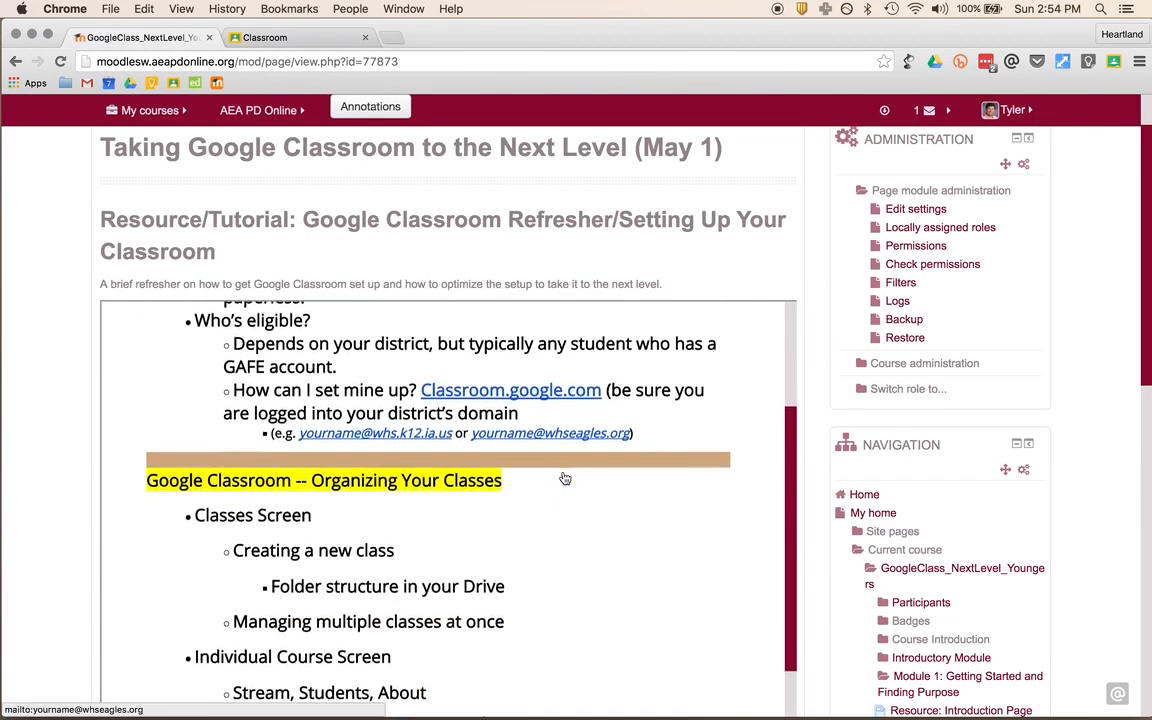
{"action": "scroll", "coordinate": [563, 478], "scroll_direction": "down", "scroll_amount": 2}
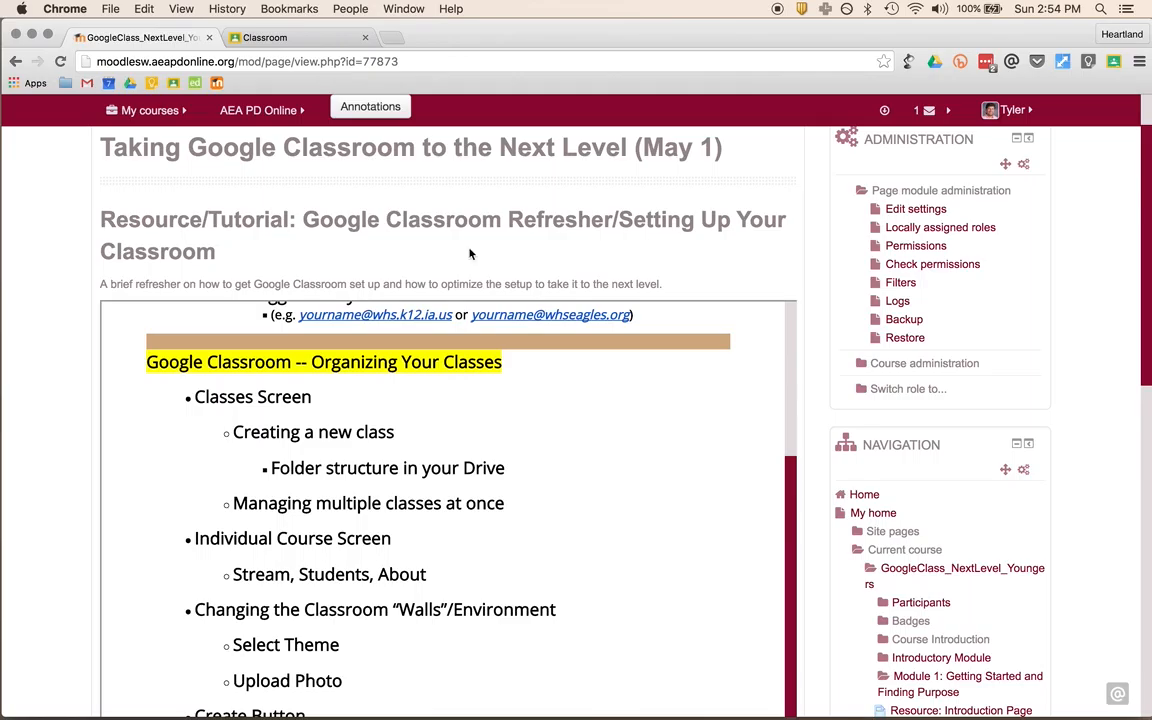
{"action": "left_click", "coordinate": [293, 37]}
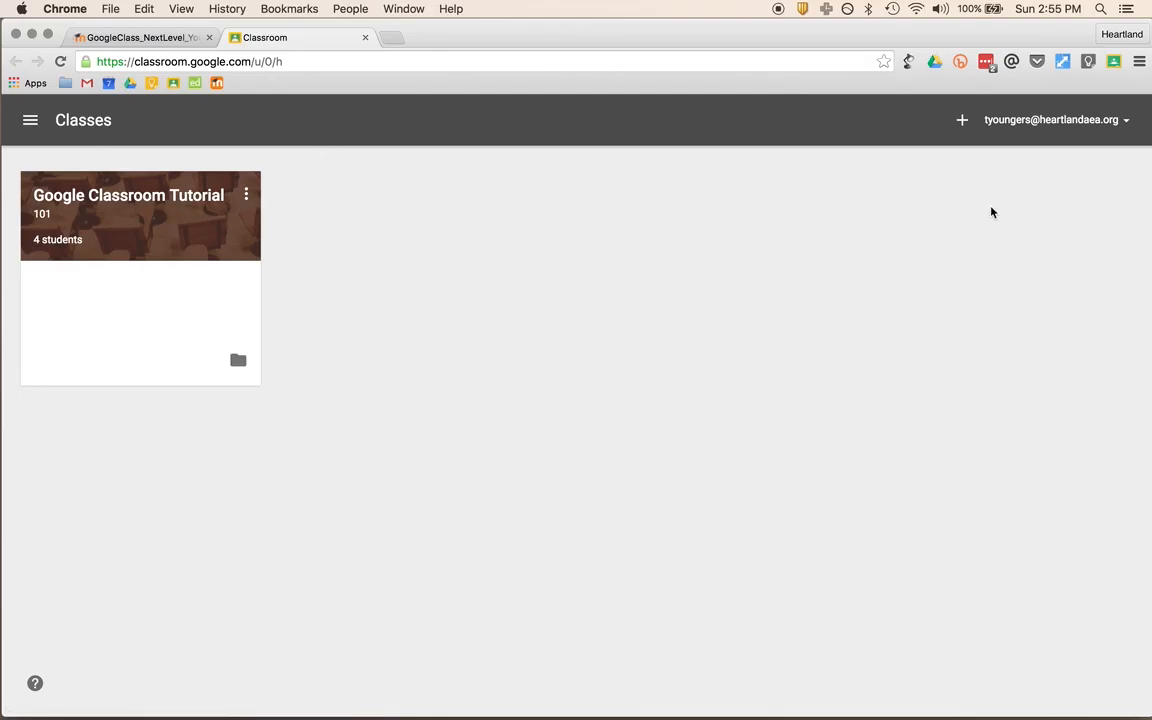
- Check the + menu and the class card's rename/archive menu, then enter Google Classroom Tutorial 101
{"action": "left_click", "coordinate": [961, 123]}
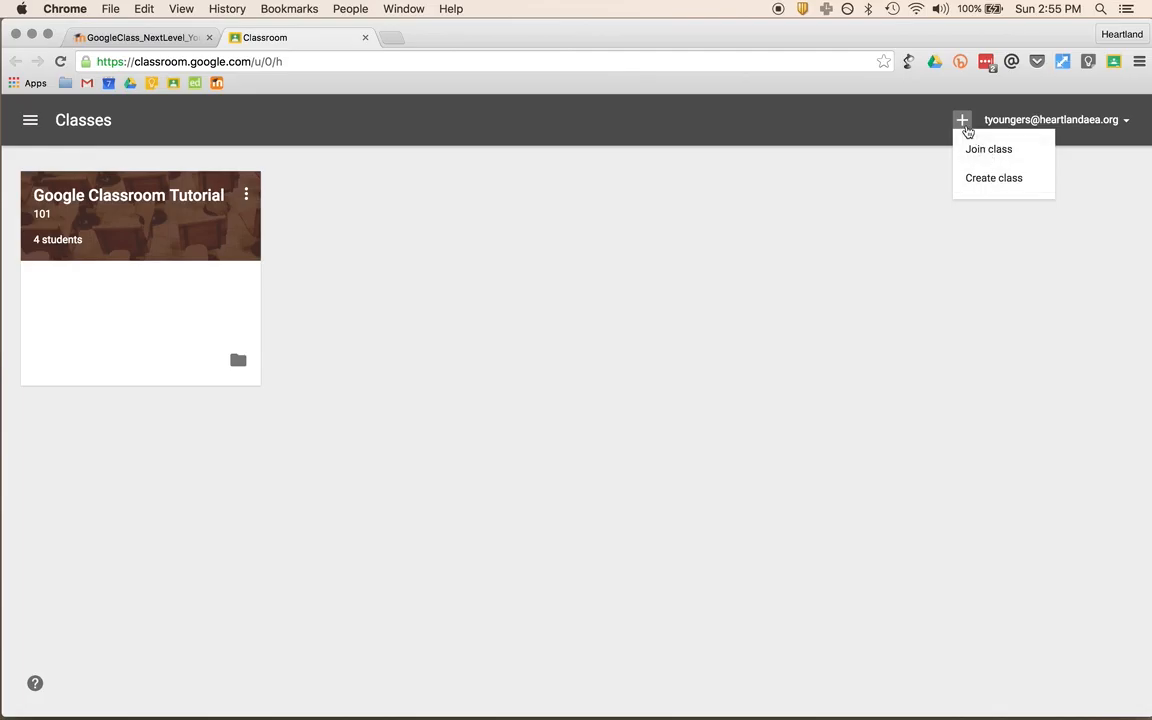
{"action": "left_click", "coordinate": [960, 119]}
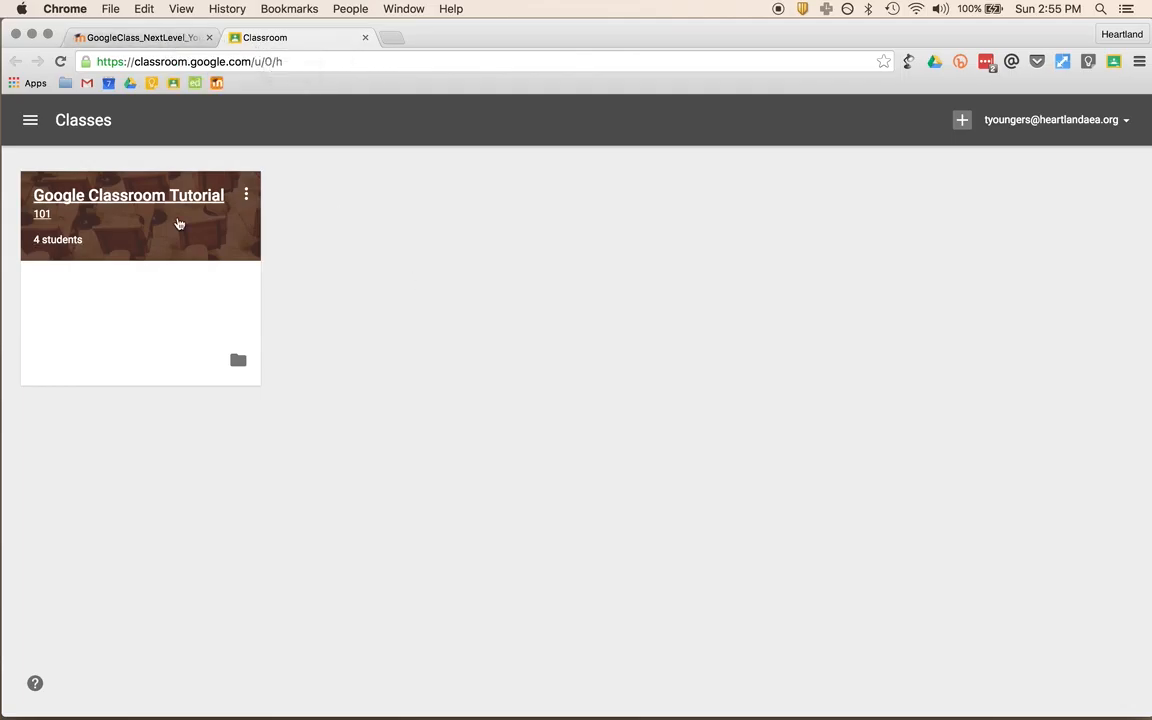
{"action": "left_click", "coordinate": [247, 198]}
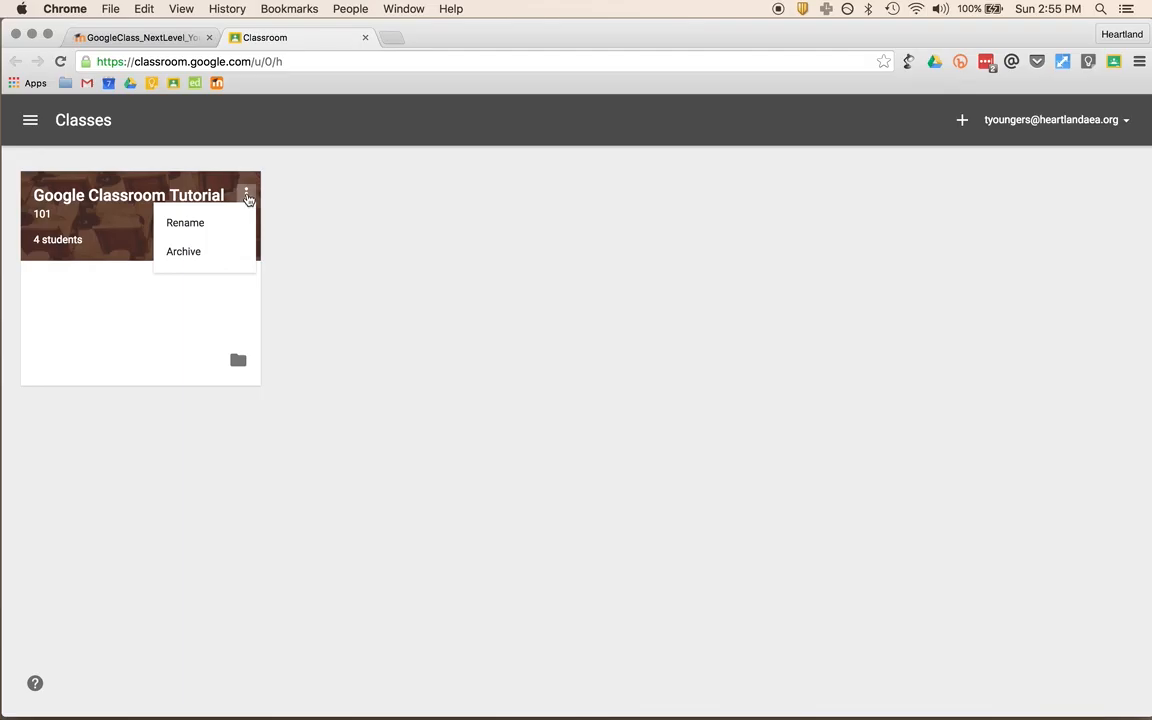
{"action": "left_click", "coordinate": [248, 199]}
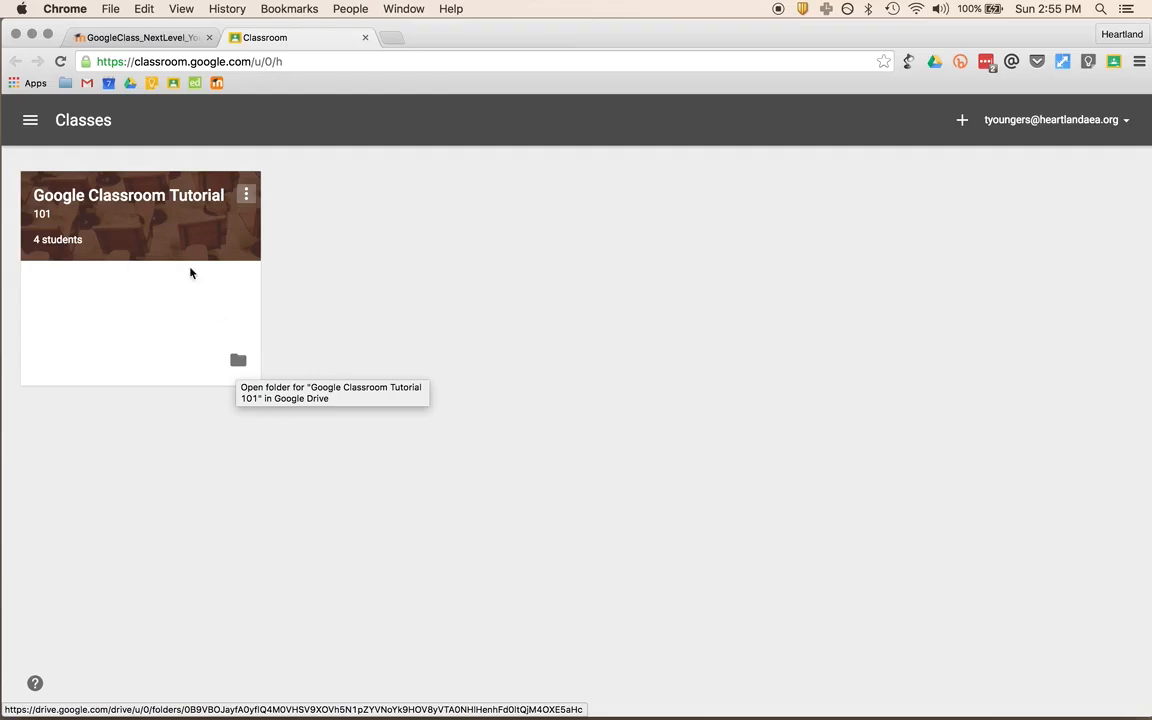
{"action": "left_click", "coordinate": [130, 197]}
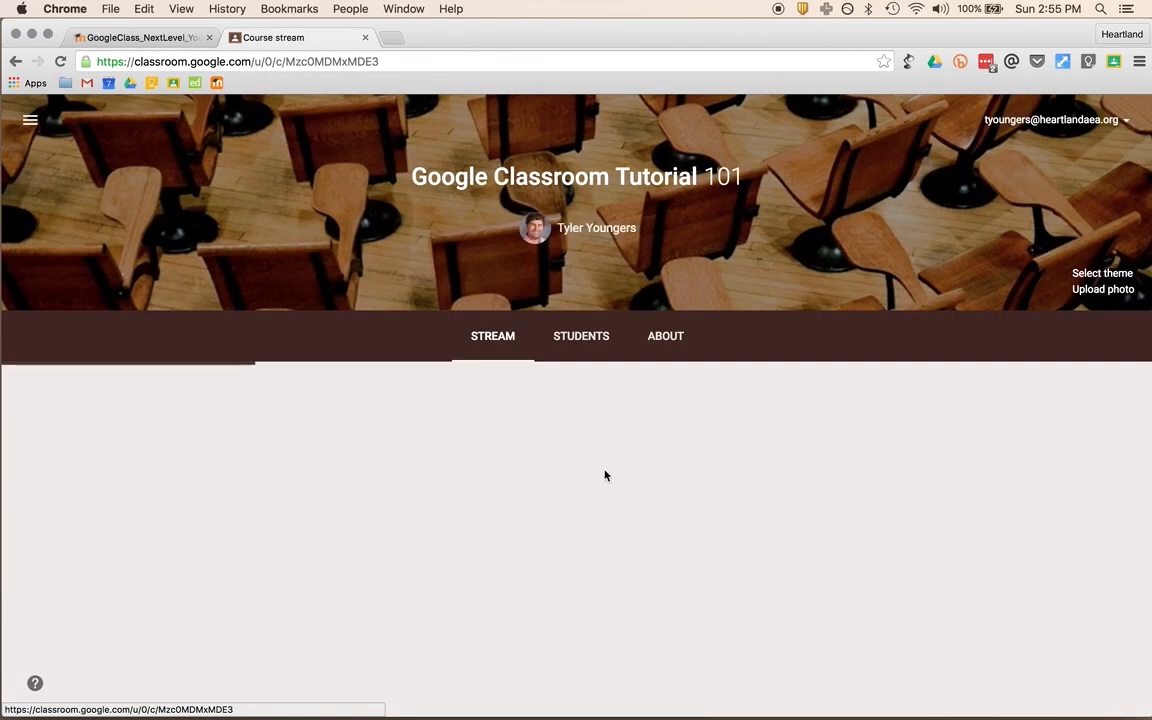
- View the student list, review the posting permission and class code options, keeping comment-only
{"action": "scroll", "coordinate": [715, 555], "scroll_direction": "down", "scroll_amount": 2}
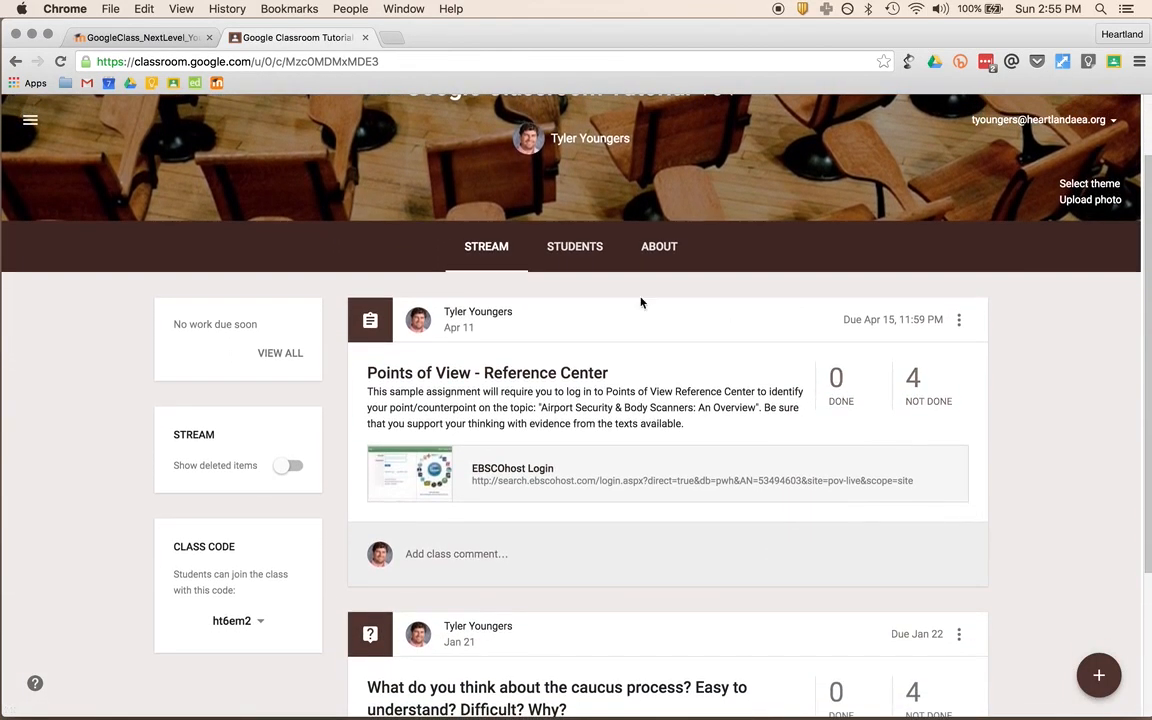
{"action": "scroll", "coordinate": [641, 303], "scroll_direction": "up", "scroll_amount": 1}
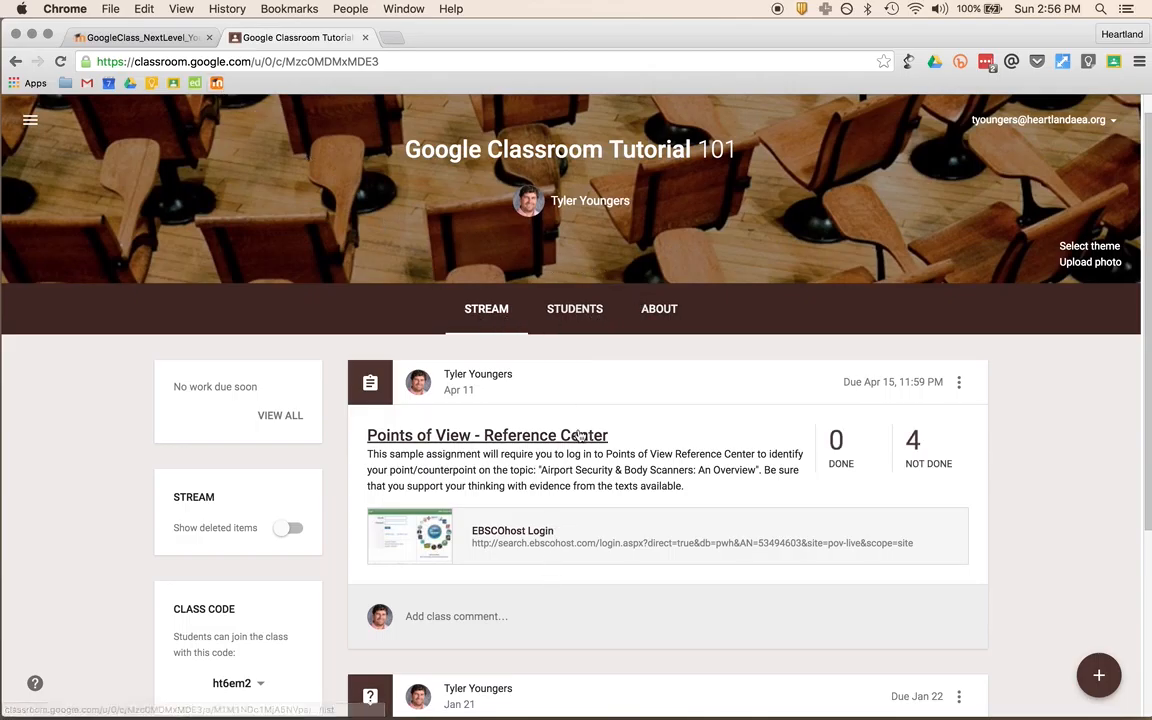
{"action": "scroll", "coordinate": [606, 643], "scroll_direction": "down", "scroll_amount": 3}
{"action": "scroll", "coordinate": [606, 643], "scroll_direction": "down", "scroll_amount": 2}
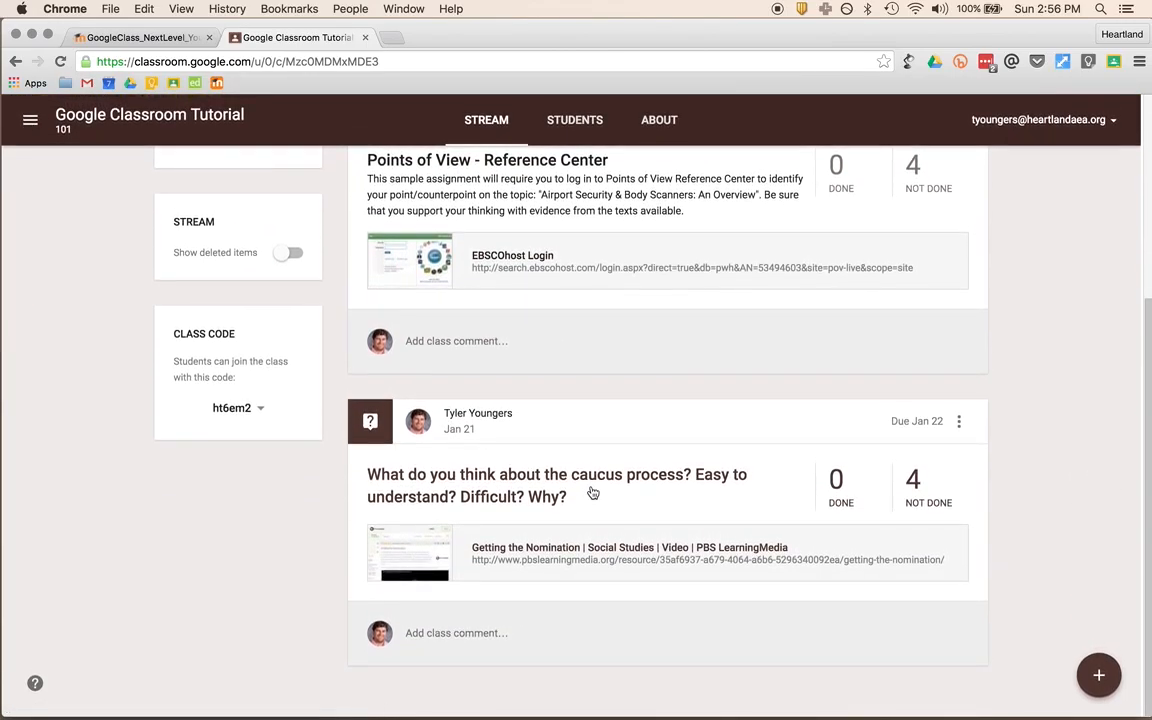
{"action": "scroll", "coordinate": [592, 493], "scroll_direction": "up", "scroll_amount": 5}
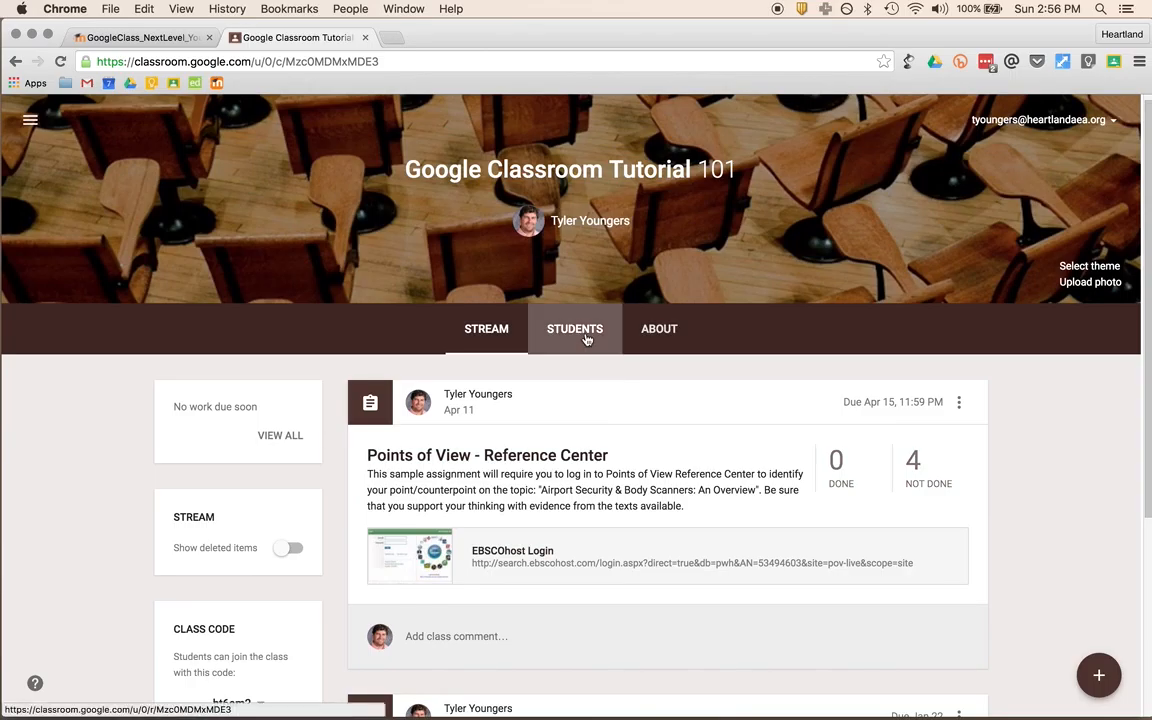
{"action": "left_click", "coordinate": [584, 336]}
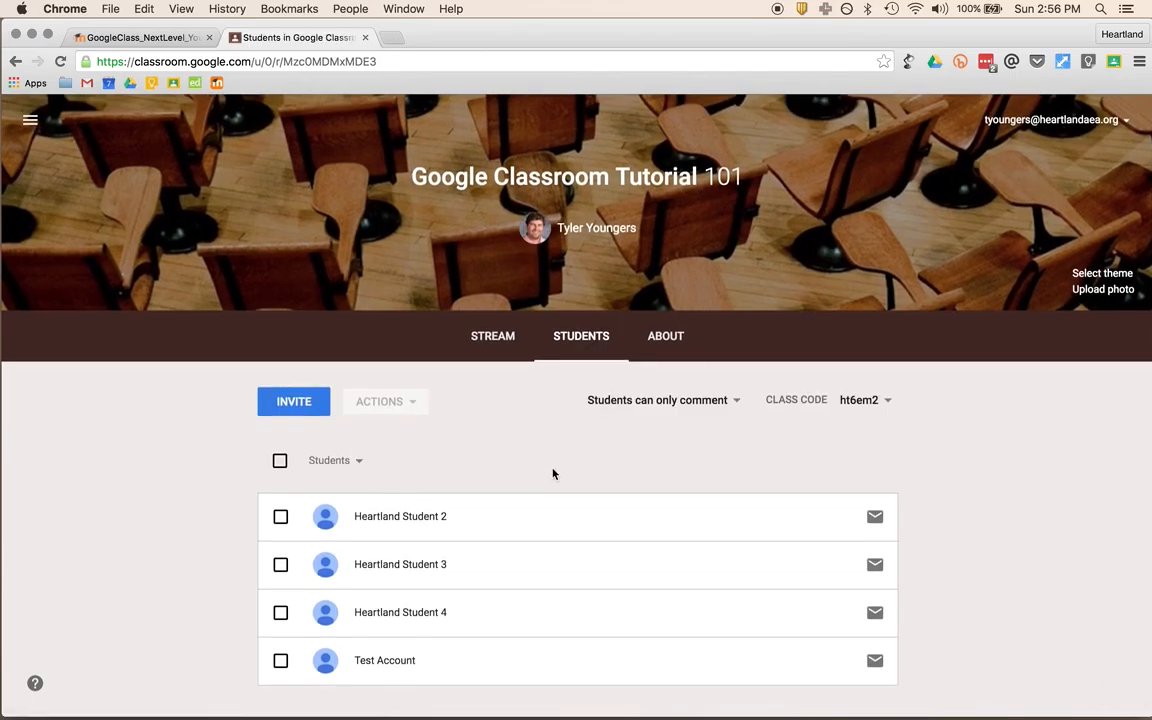
{"action": "left_click", "coordinate": [686, 401]}
{"action": "left_click", "coordinate": [690, 401]}
{"action": "left_click", "coordinate": [704, 405]}
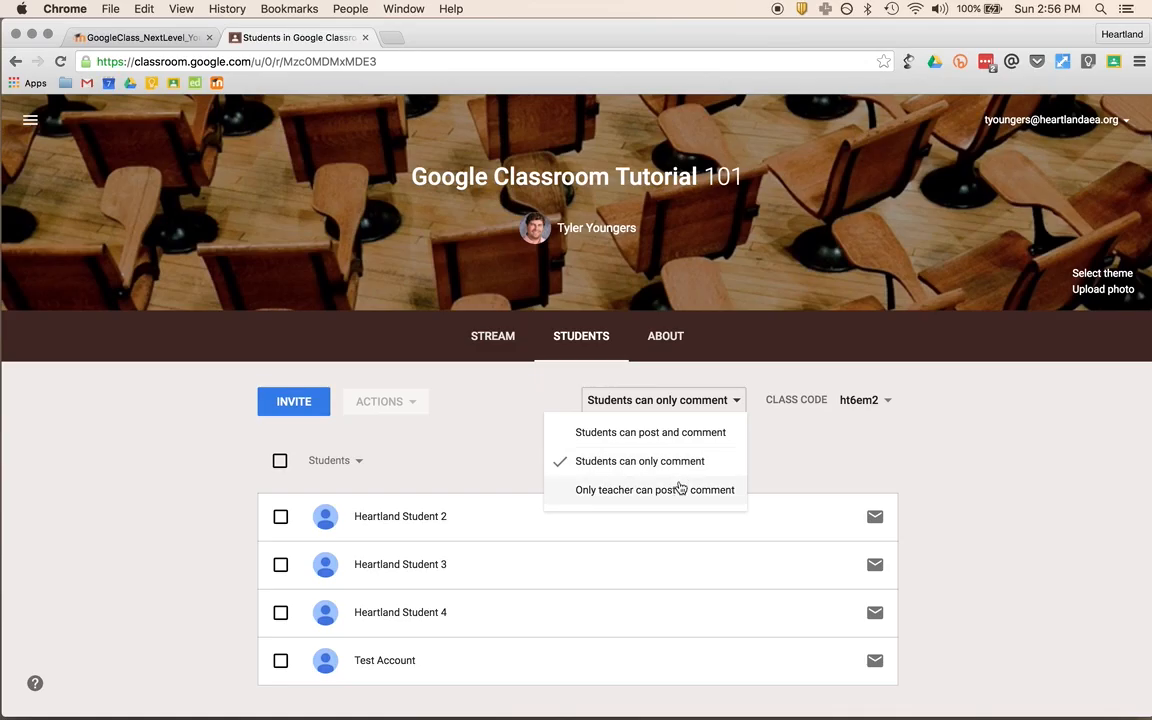
{"action": "left_click", "coordinate": [873, 448]}
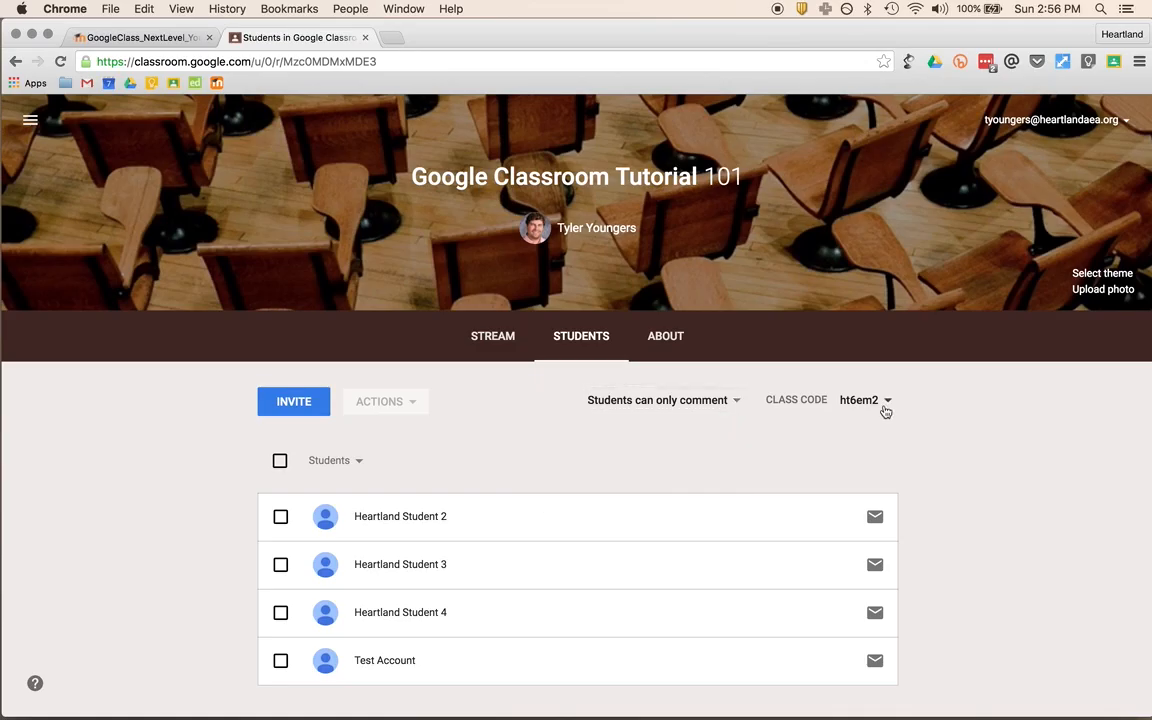
{"action": "left_click", "coordinate": [886, 401]}
{"action": "left_click", "coordinate": [886, 401]}
- Select all four students to see the available actions, then deselect them
{"action": "left_click", "coordinate": [280, 461]}
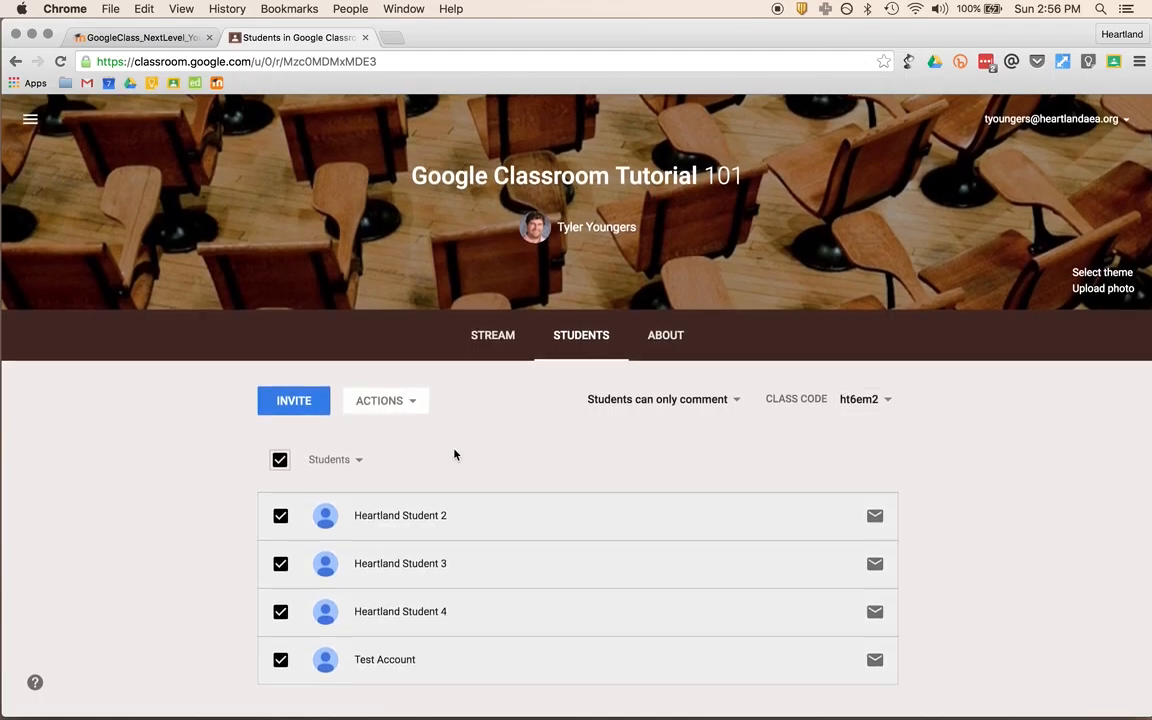
{"action": "left_click", "coordinate": [394, 403]}
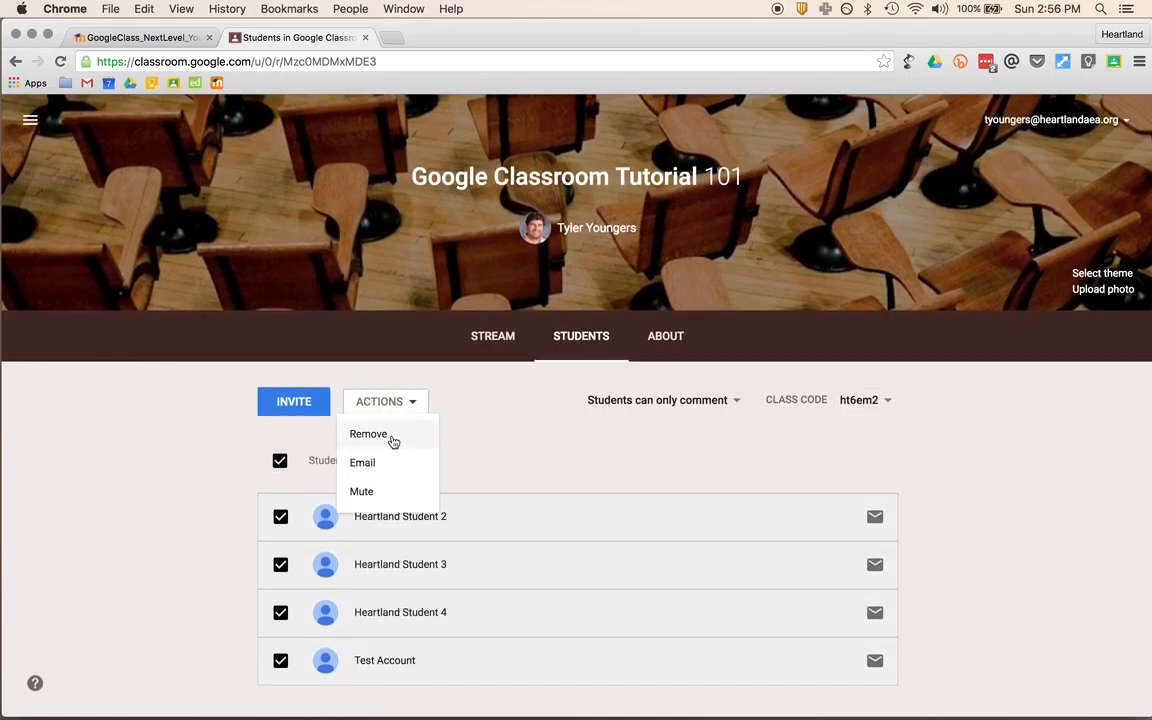
{"action": "left_click", "coordinate": [540, 429]}
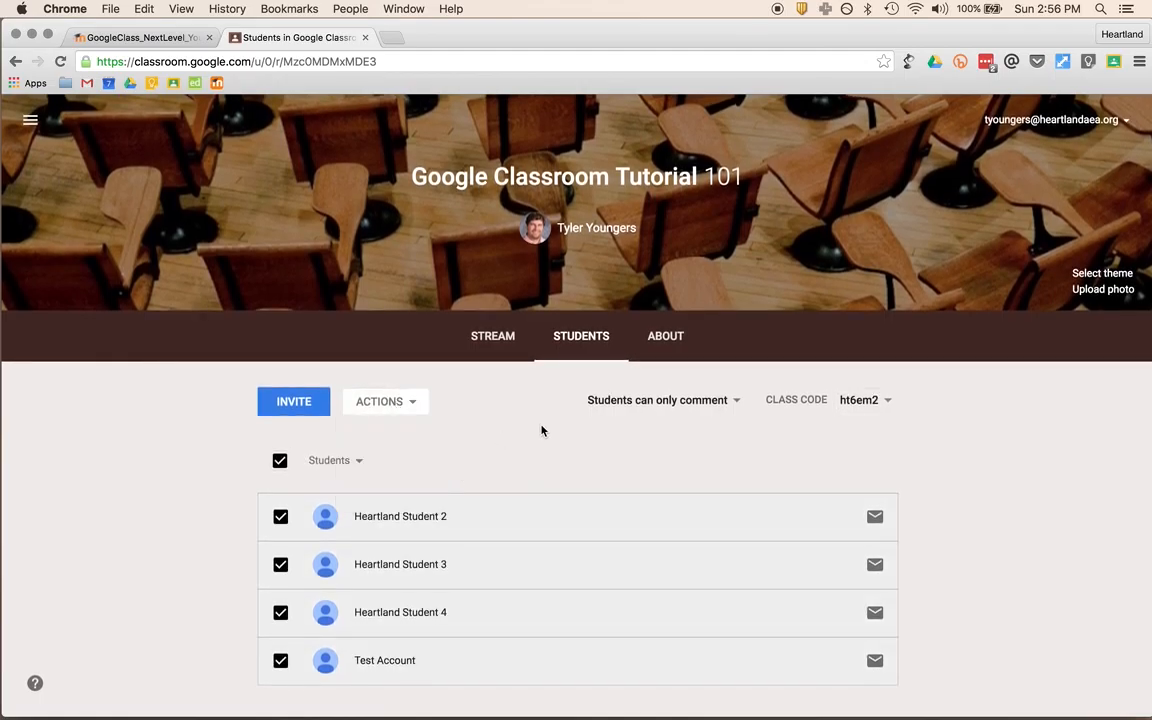
{"action": "left_click", "coordinate": [281, 462]}
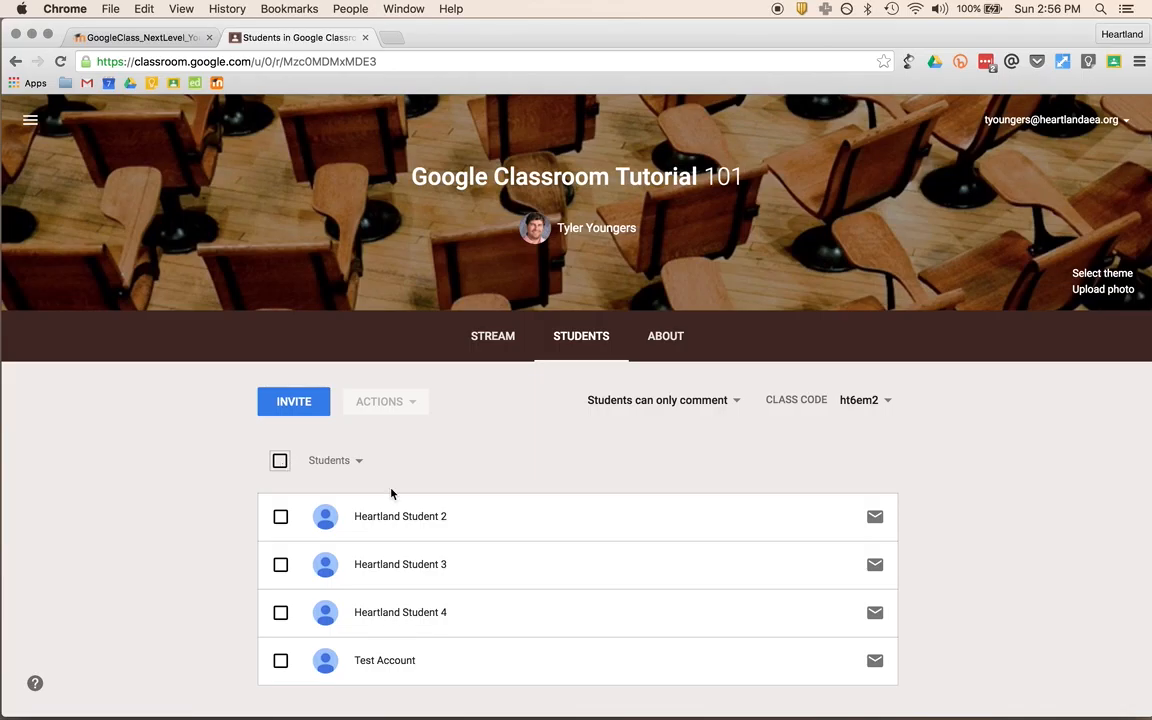
- Look at the Groups available in the Invite dialog, cancel without inviting, and return to the stream
{"action": "left_click", "coordinate": [295, 402]}
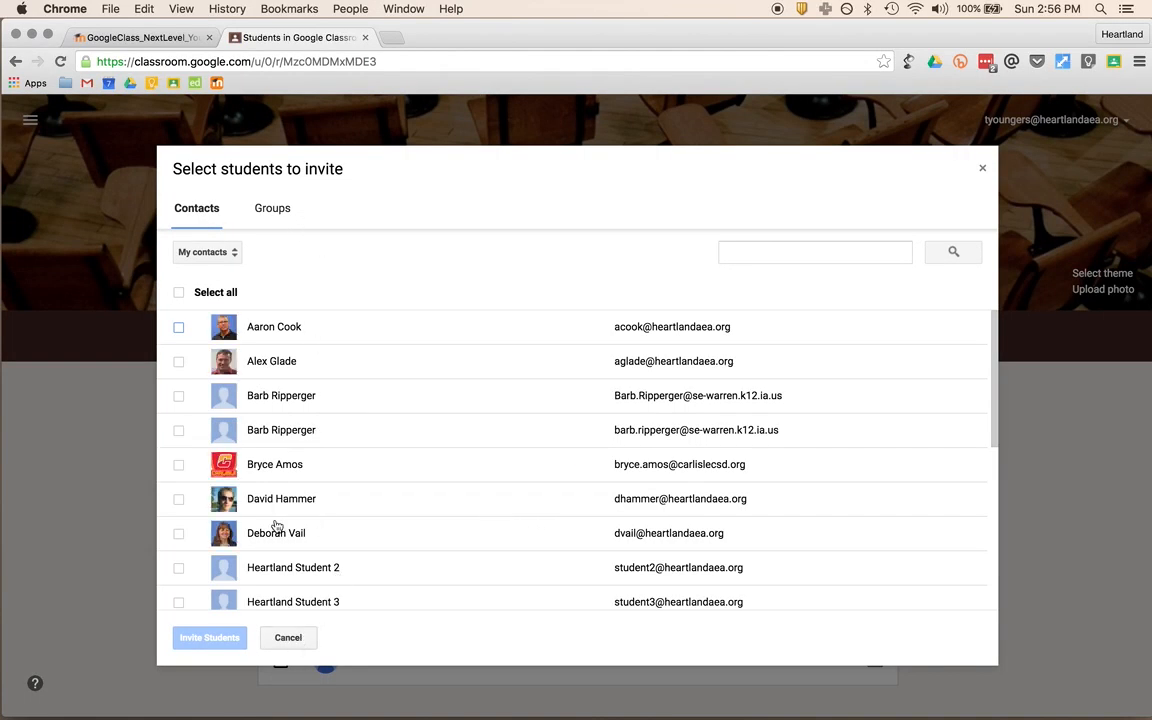
{"action": "left_click", "coordinate": [272, 207]}
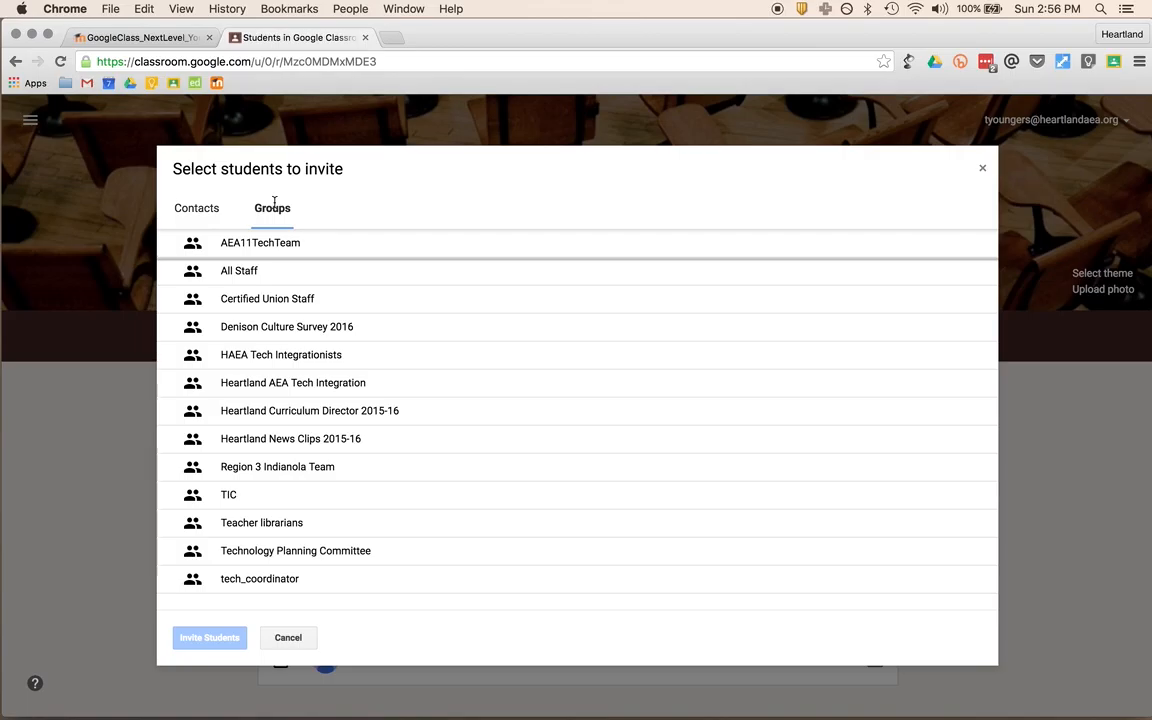
{"action": "left_click", "coordinate": [287, 637]}
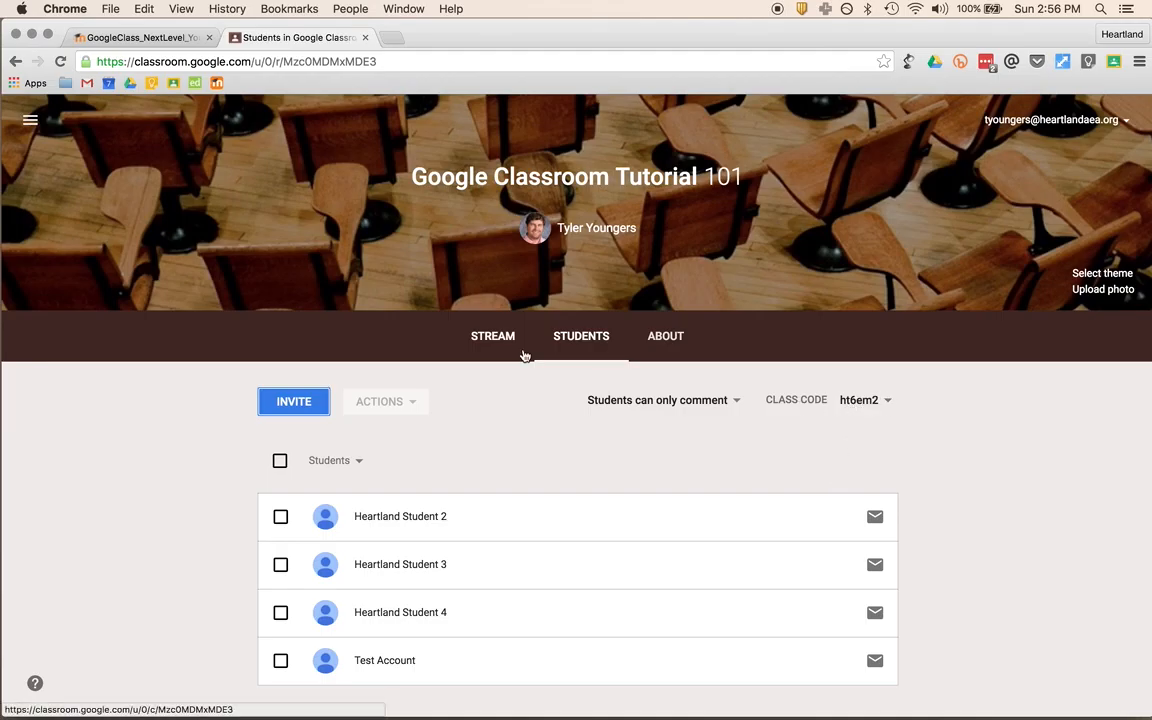
{"action": "left_click", "coordinate": [494, 338]}
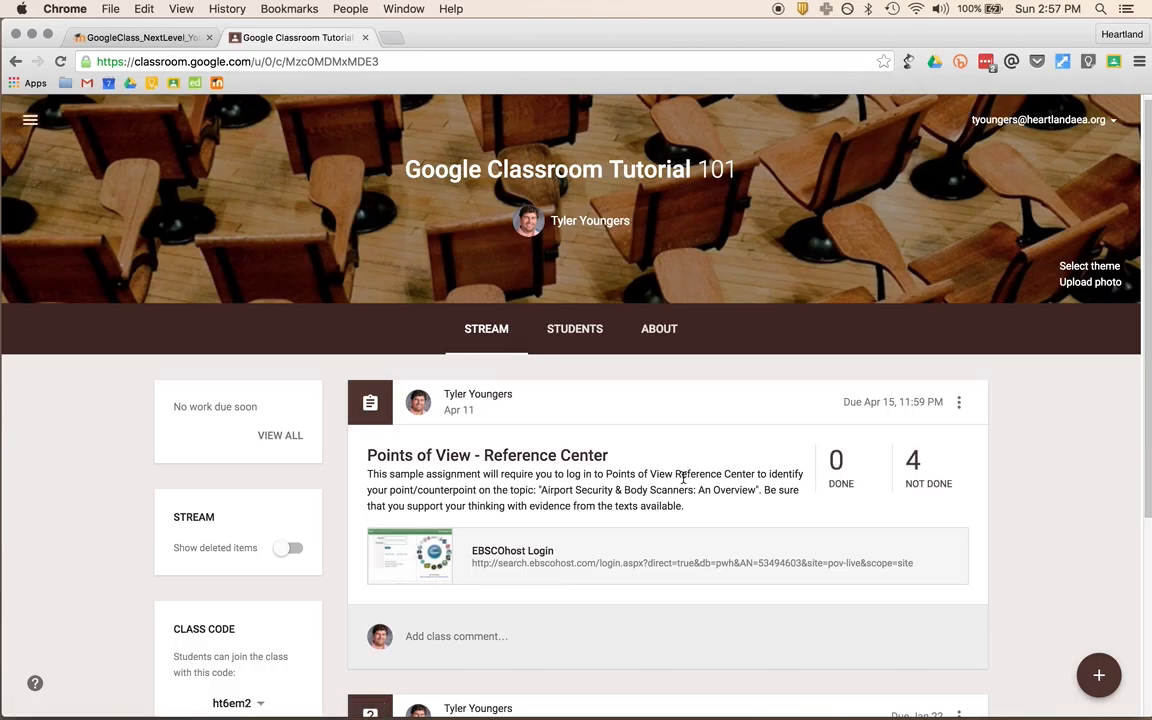
{"action": "scroll", "coordinate": [683, 478], "scroll_direction": "down", "scroll_amount": 4}
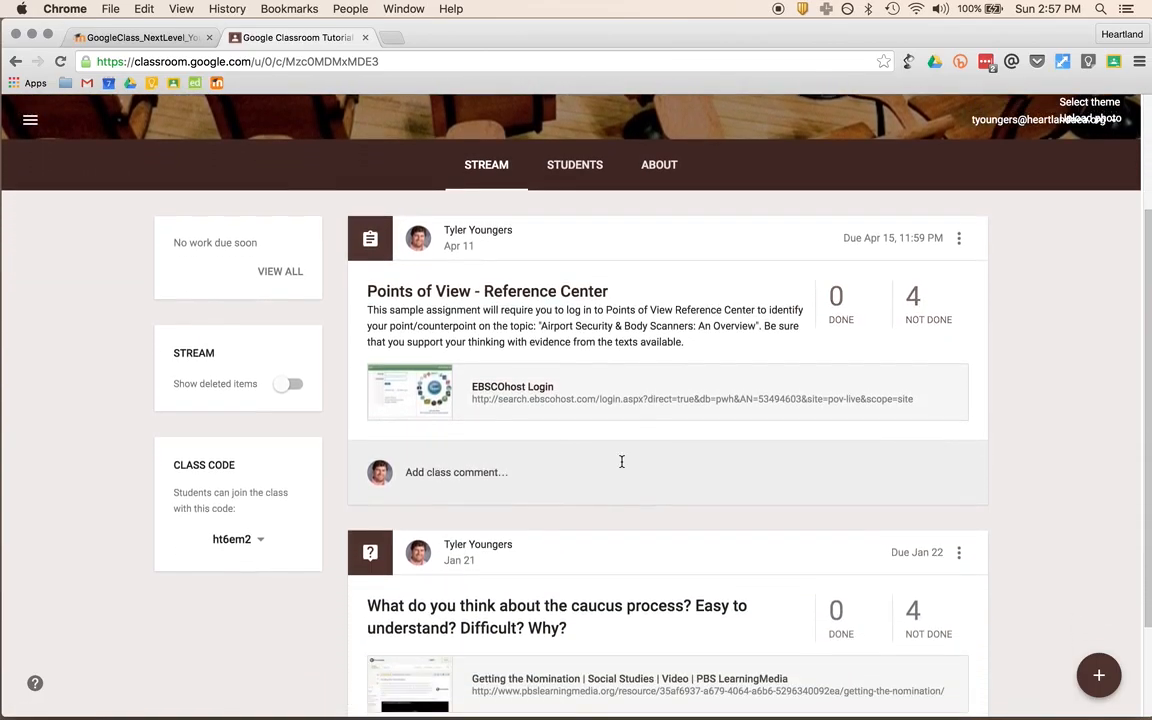
{"action": "scroll", "coordinate": [650, 504], "scroll_direction": "down", "scroll_amount": 3}
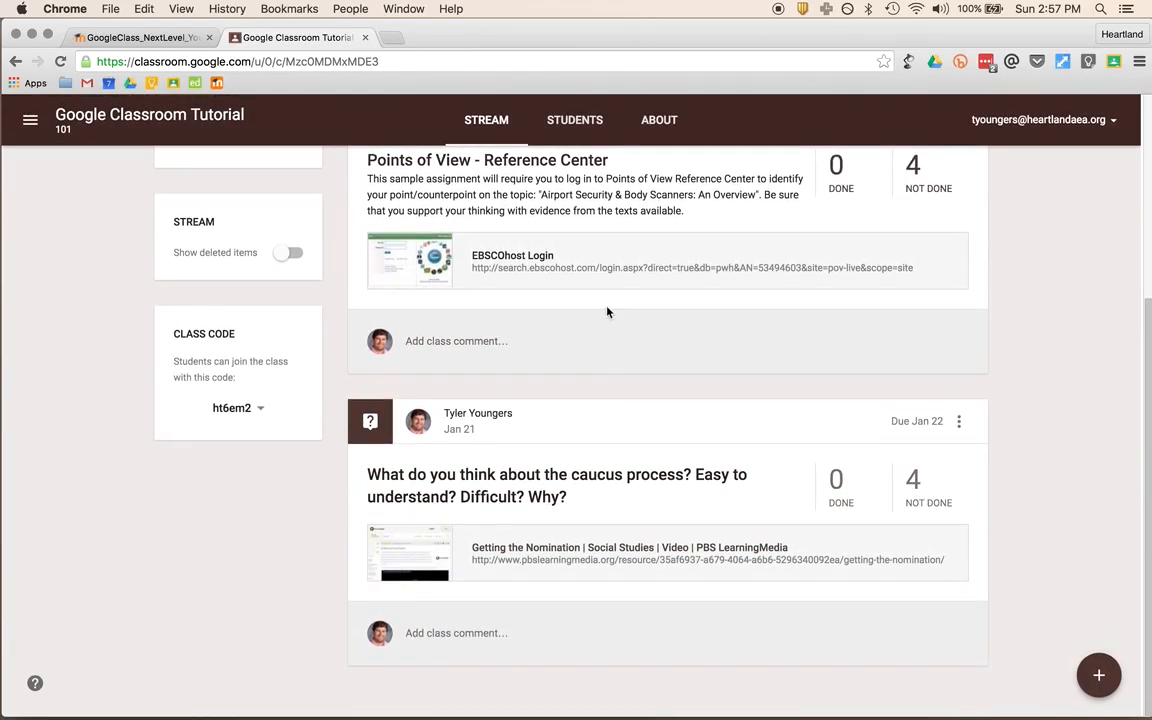
{"action": "scroll", "coordinate": [607, 383], "scroll_direction": "up", "scroll_amount": 2}
{"action": "scroll", "coordinate": [607, 383], "scroll_direction": "up", "scroll_amount": 2}
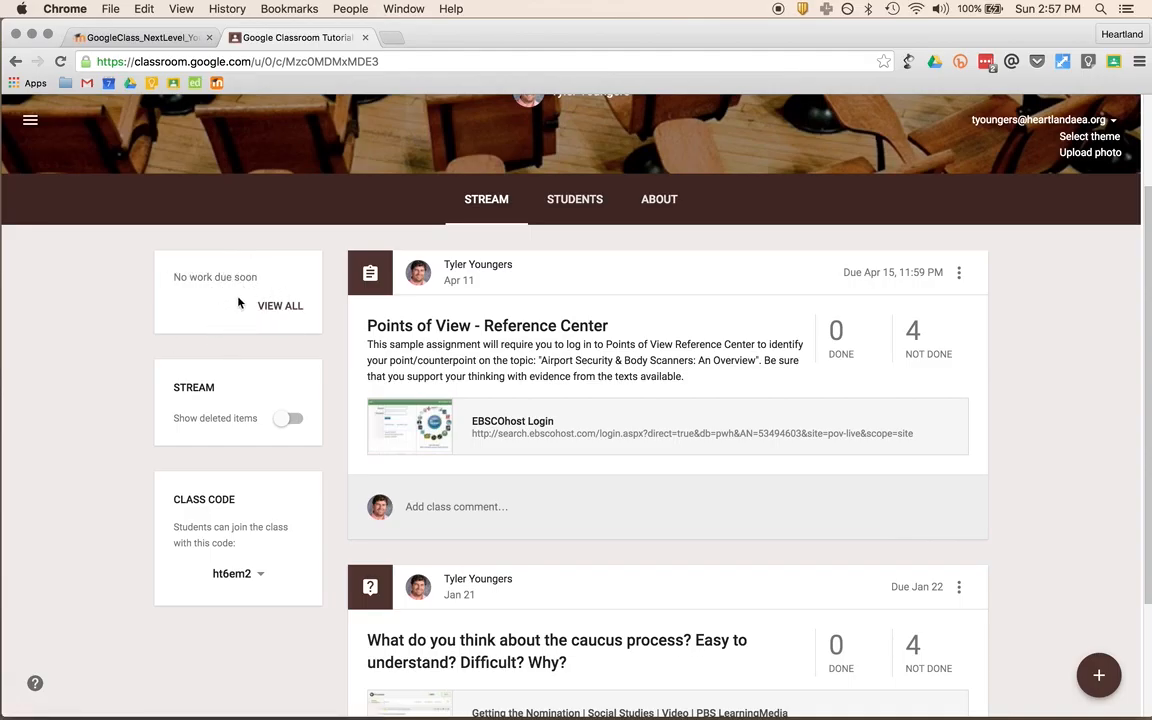
{"action": "left_click", "coordinate": [289, 420]}
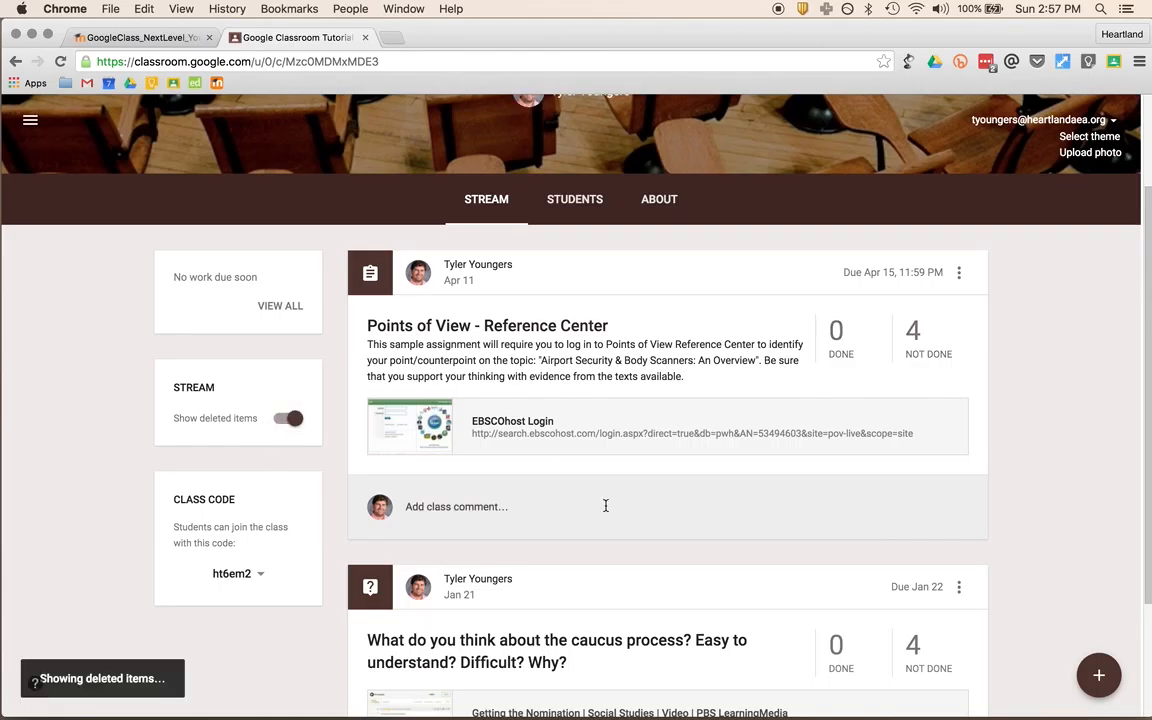
{"action": "scroll", "coordinate": [605, 506], "scroll_direction": "down", "scroll_amount": 3}
{"action": "scroll", "coordinate": [605, 506], "scroll_direction": "up", "scroll_amount": 3}
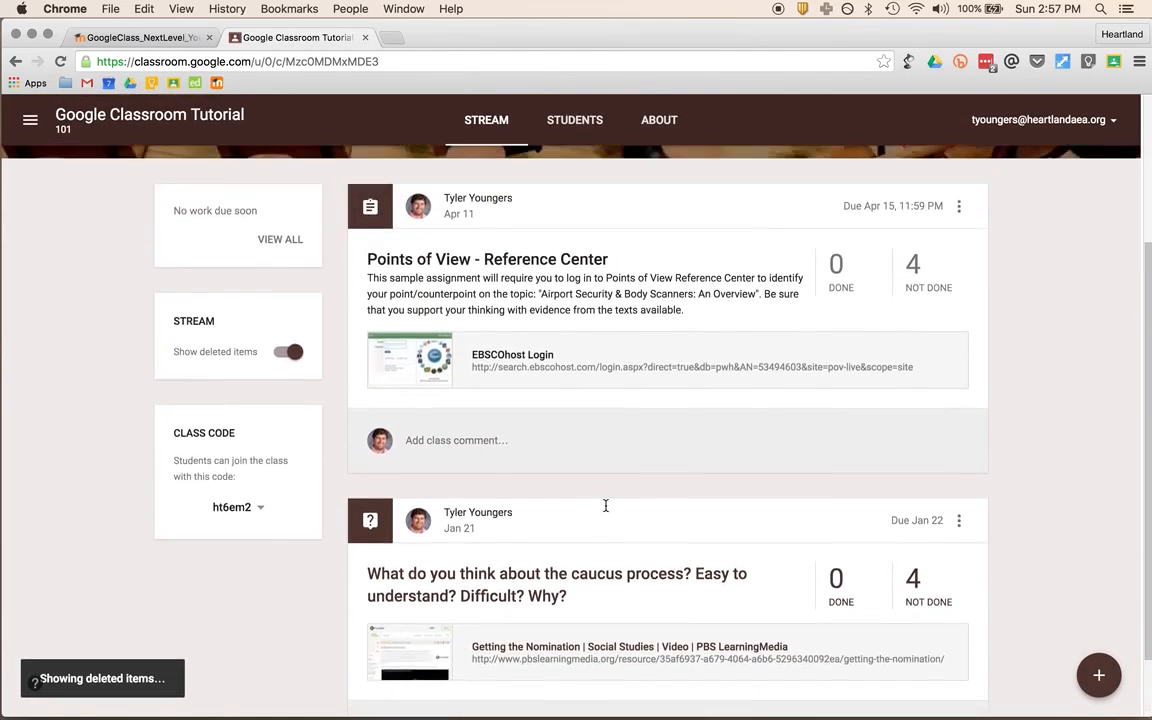
{"action": "scroll", "coordinate": [605, 506], "scroll_direction": "down", "scroll_amount": 3}
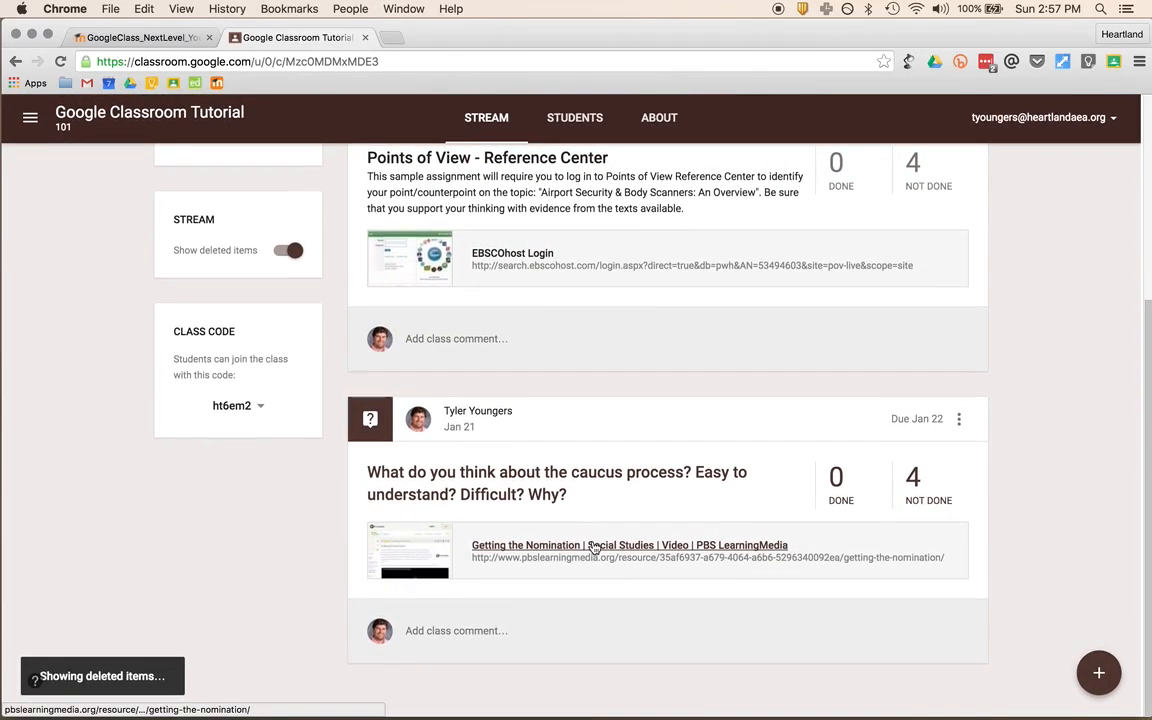
{"action": "scroll", "coordinate": [594, 548], "scroll_direction": "up", "scroll_amount": 1}
{"action": "scroll", "coordinate": [594, 548], "scroll_direction": "up", "scroll_amount": 1}
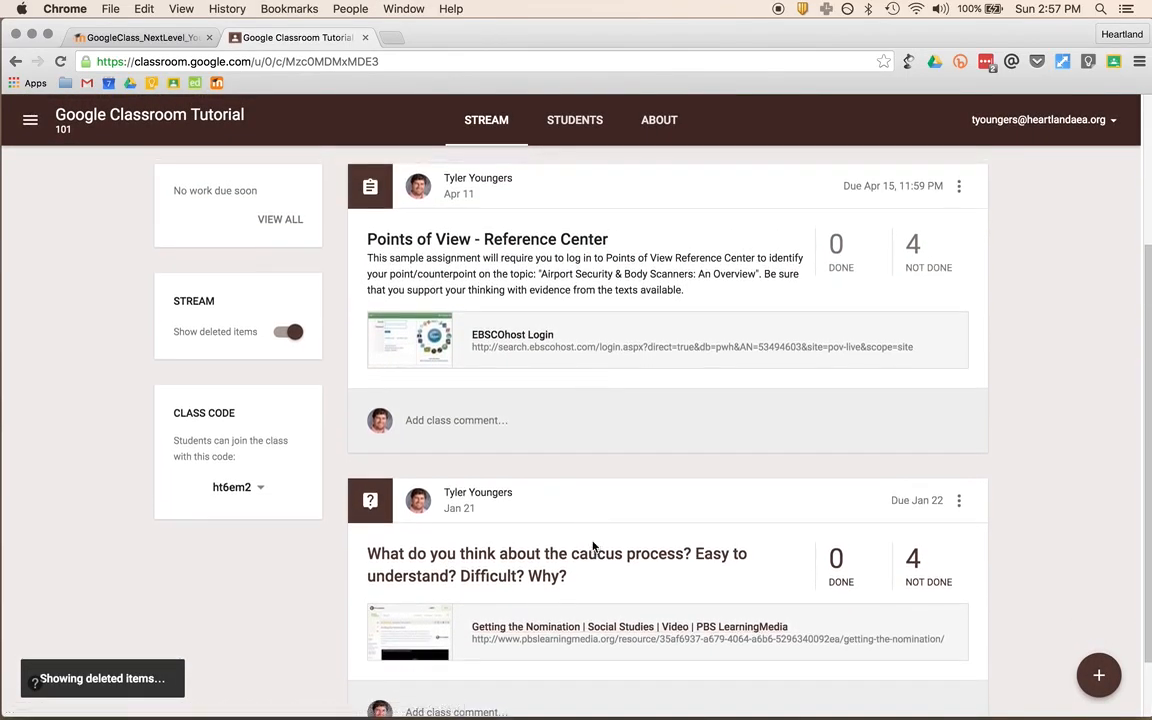
{"action": "scroll", "coordinate": [580, 495], "scroll_direction": "up", "scroll_amount": 5}
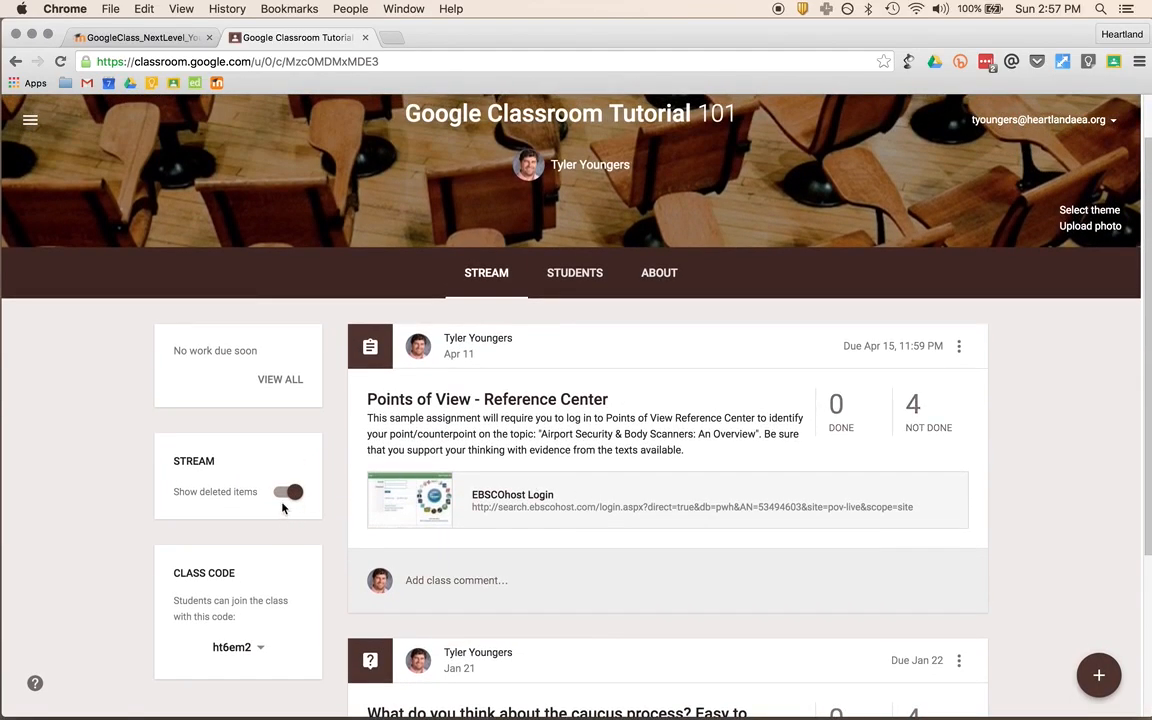
{"action": "left_click", "coordinate": [286, 492]}
{"action": "scroll", "coordinate": [282, 499], "scroll_direction": "down", "scroll_amount": 3}
{"action": "scroll", "coordinate": [320, 496], "scroll_direction": "up", "scroll_amount": 5}
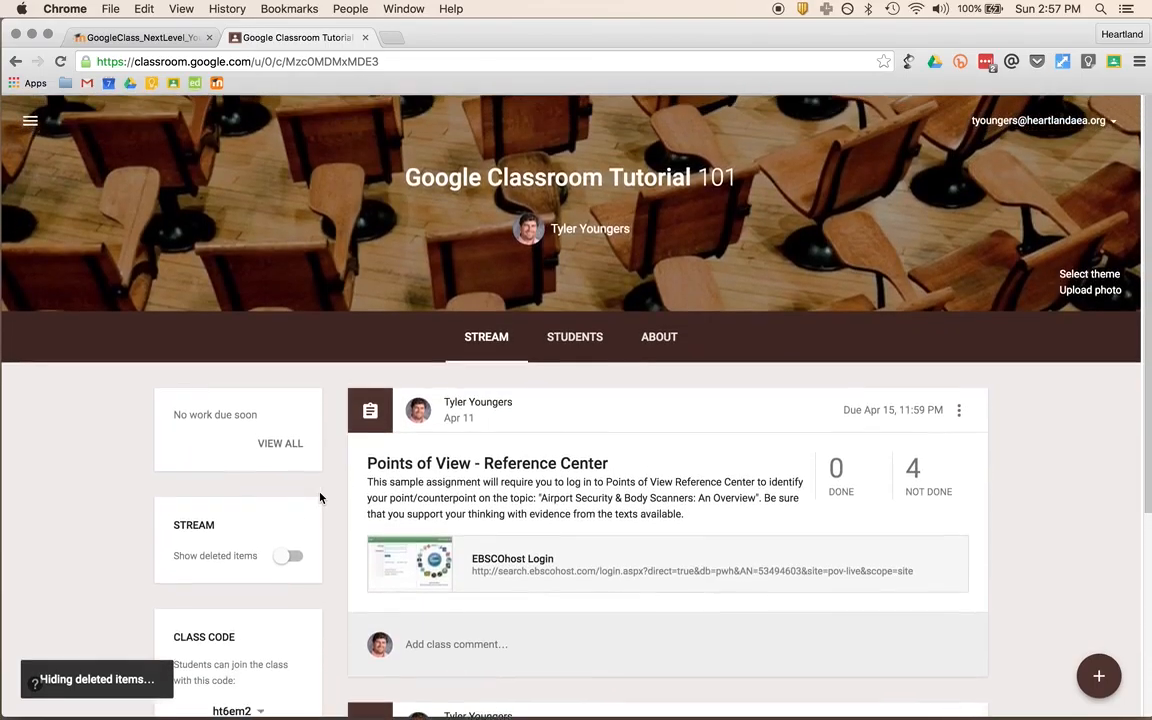
{"action": "scroll", "coordinate": [600, 540], "scroll_direction": "down", "scroll_amount": 5}
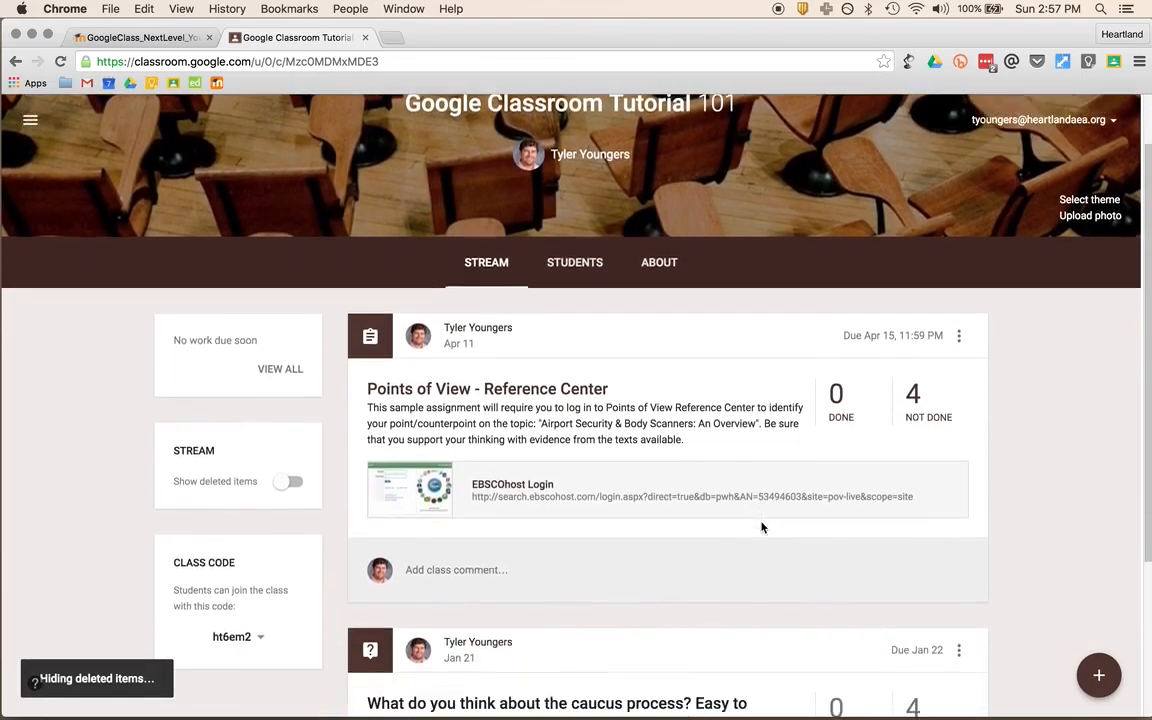
{"action": "scroll", "coordinate": [812, 542], "scroll_direction": "down", "scroll_amount": 2}
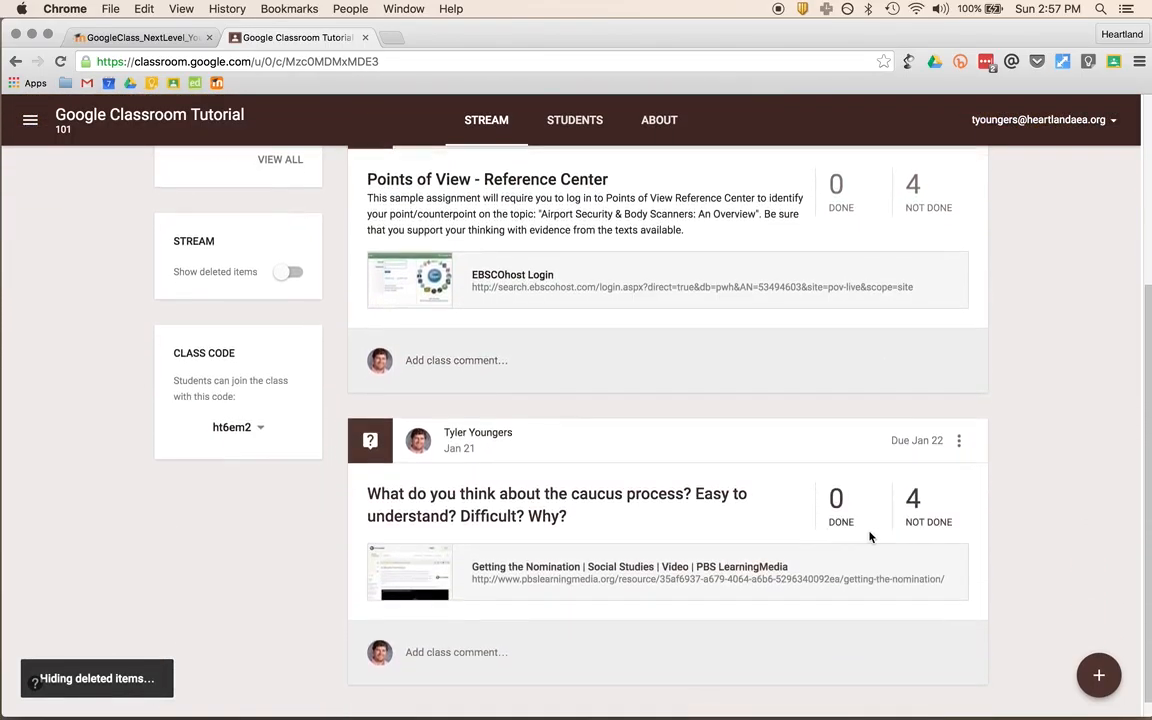
{"action": "scroll", "coordinate": [985, 598], "scroll_direction": "up", "scroll_amount": 3}
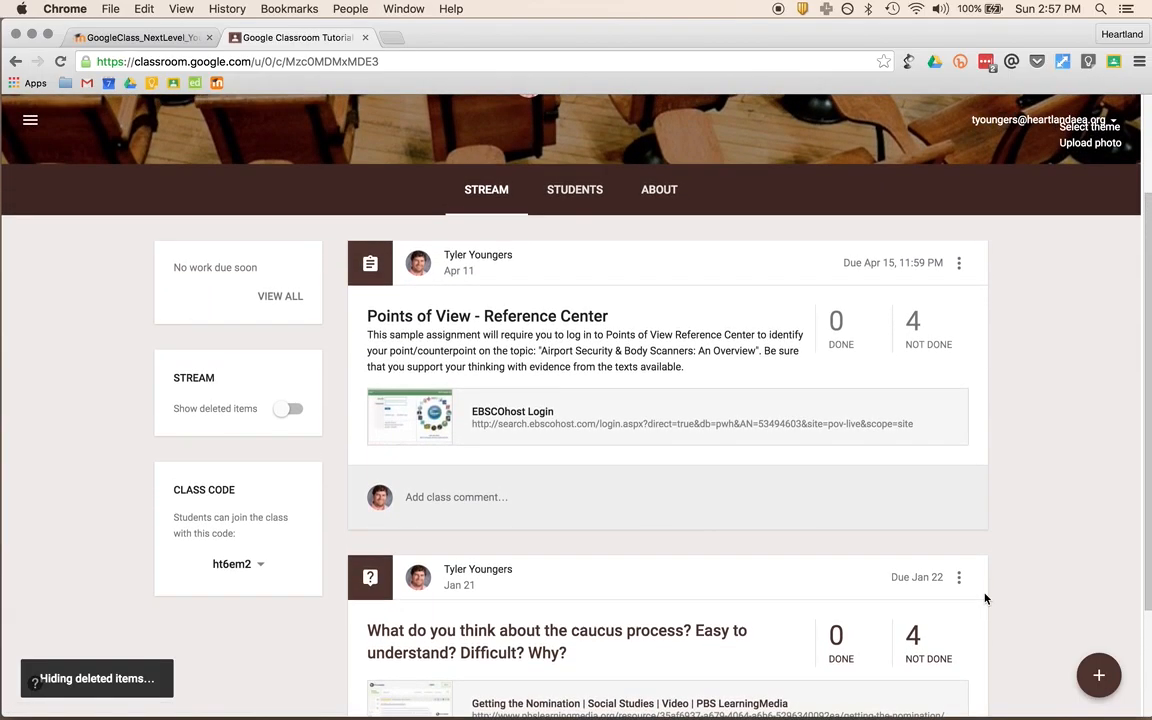
{"action": "left_click", "coordinate": [1097, 680]}
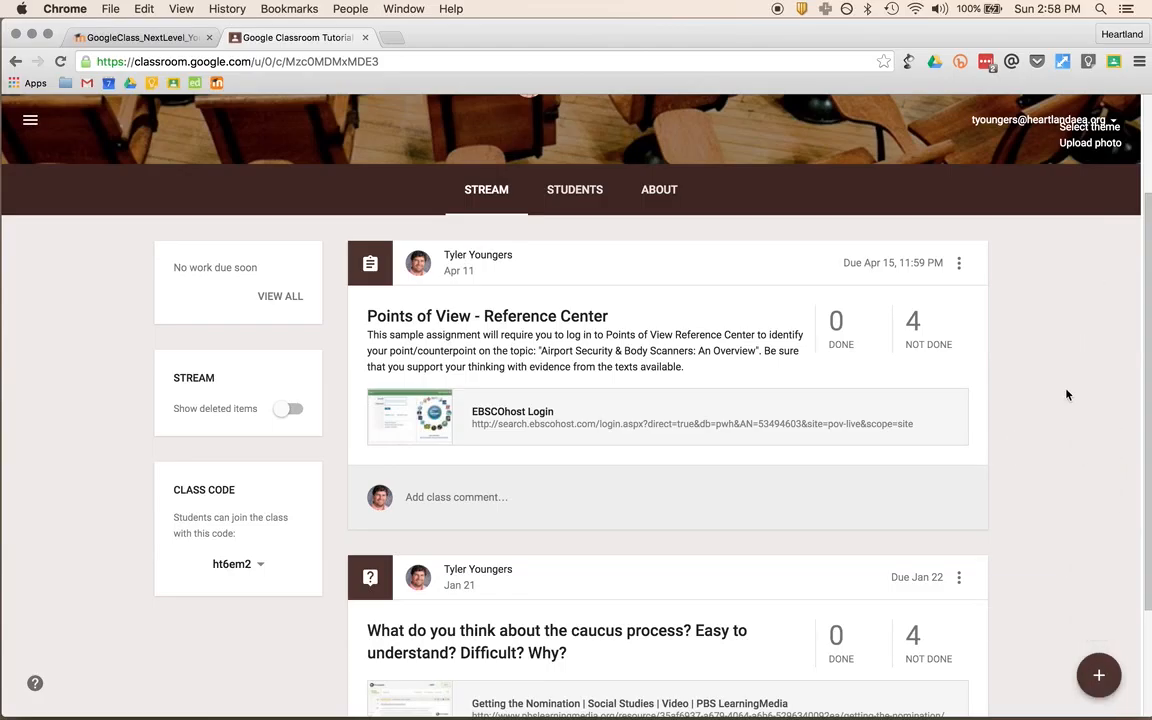
{"action": "scroll", "coordinate": [1066, 395], "scroll_direction": "up", "scroll_amount": 1}
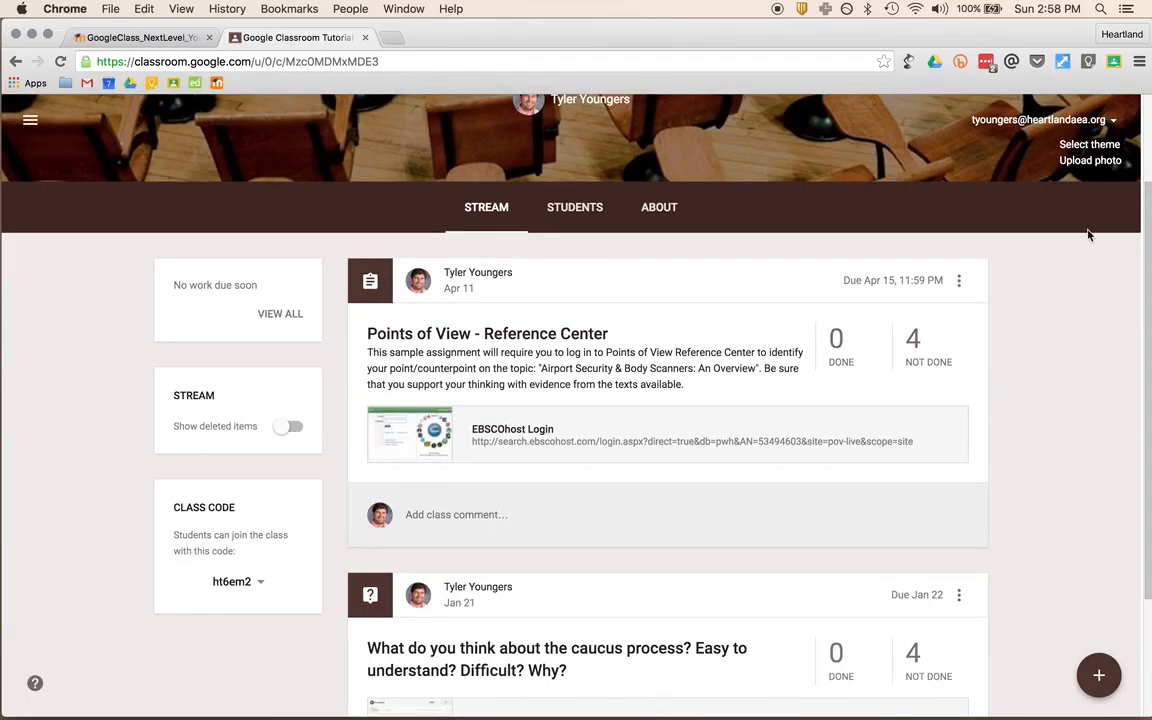
{"action": "scroll", "coordinate": [1052, 220], "scroll_direction": "up", "scroll_amount": 5}
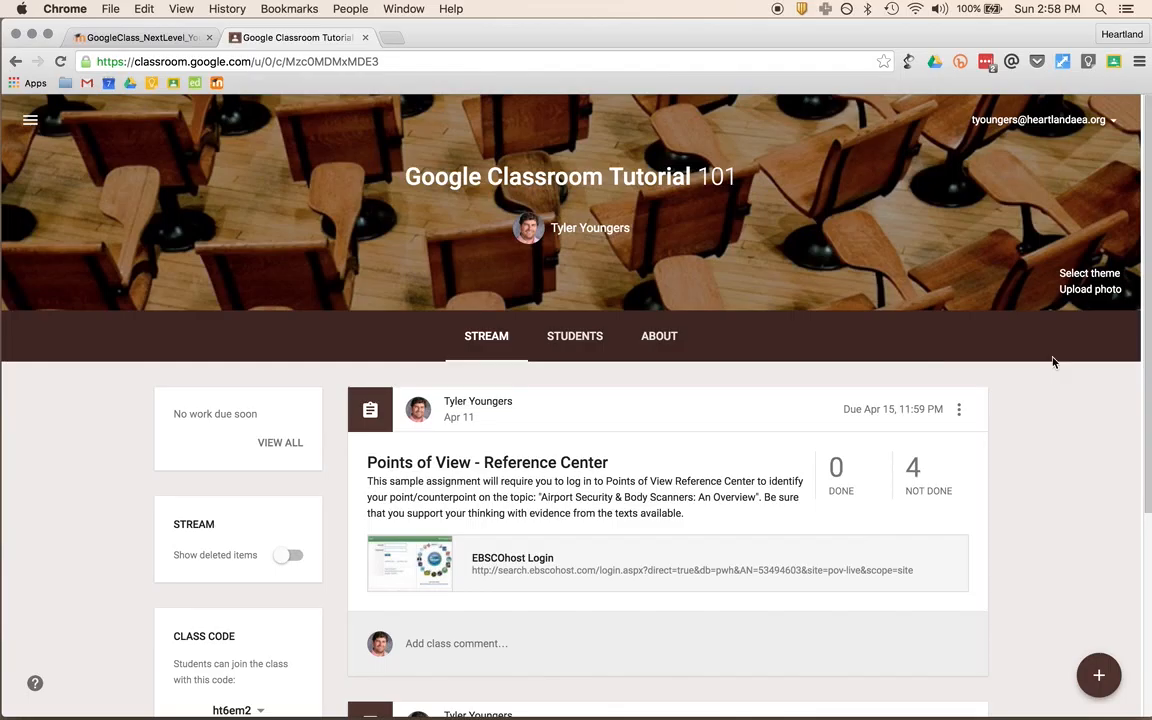
- Review the About page's room 101, Drive folder and syllabus, peeking at the class details edit option
{"action": "left_click", "coordinate": [656, 340]}
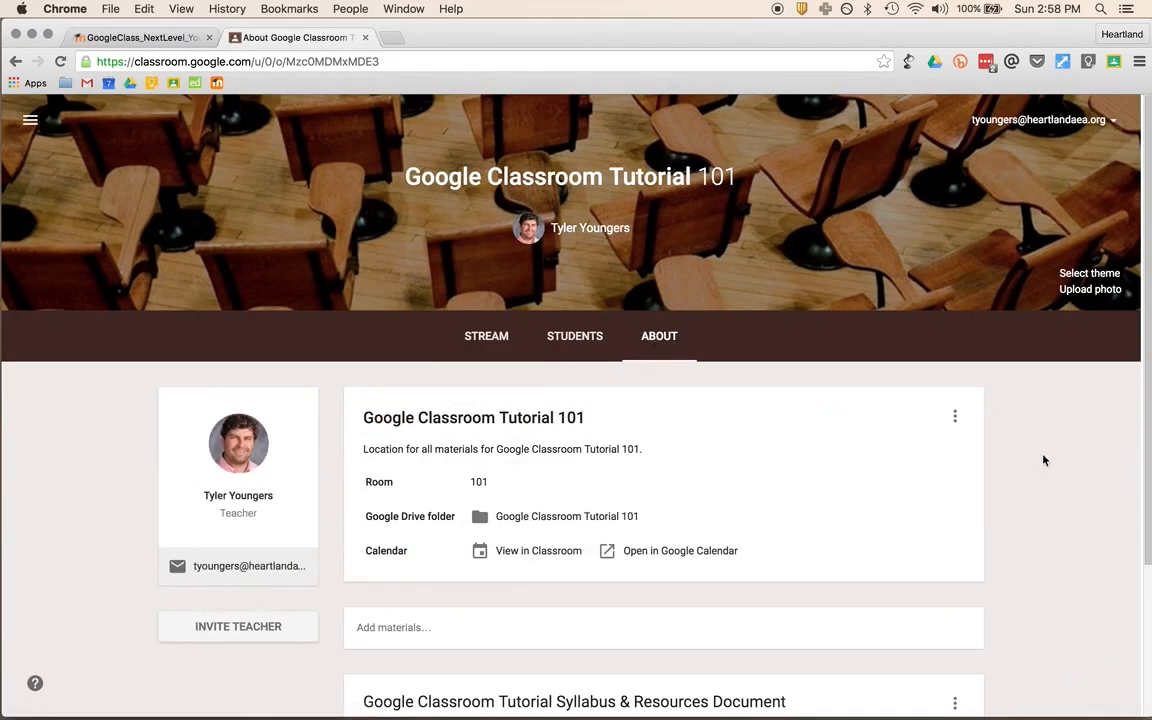
{"action": "scroll", "coordinate": [1043, 460], "scroll_direction": "down", "scroll_amount": 2}
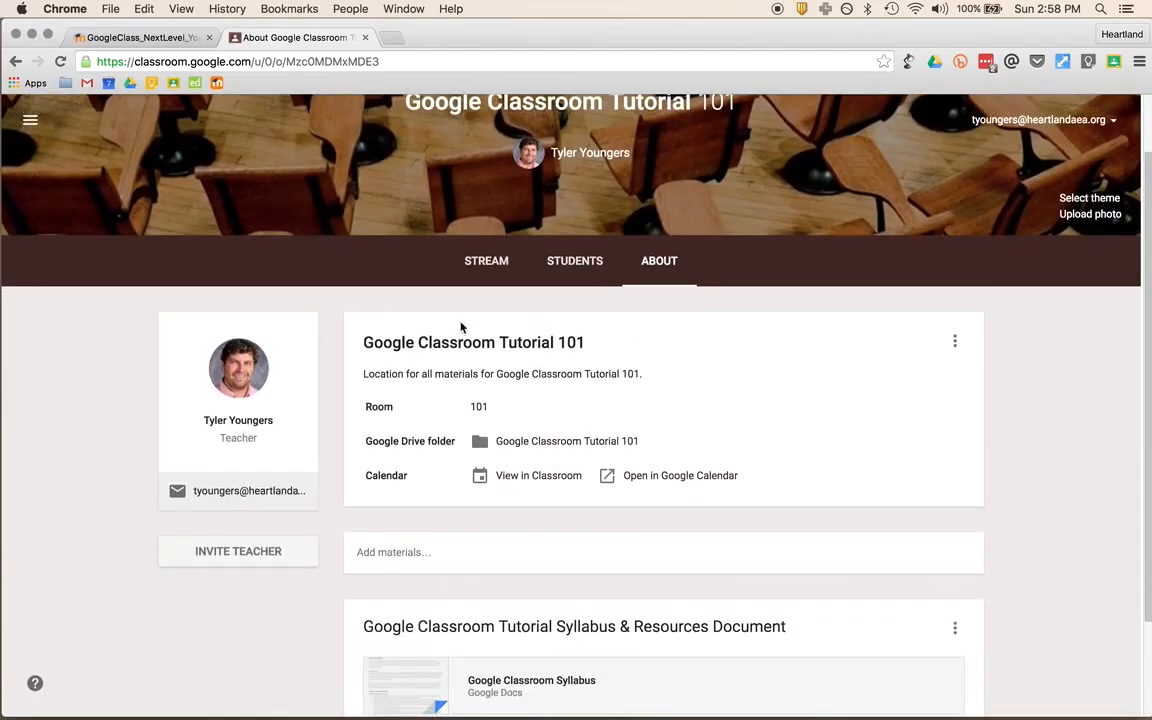
{"action": "scroll", "coordinate": [553, 522], "scroll_direction": "down", "scroll_amount": 3}
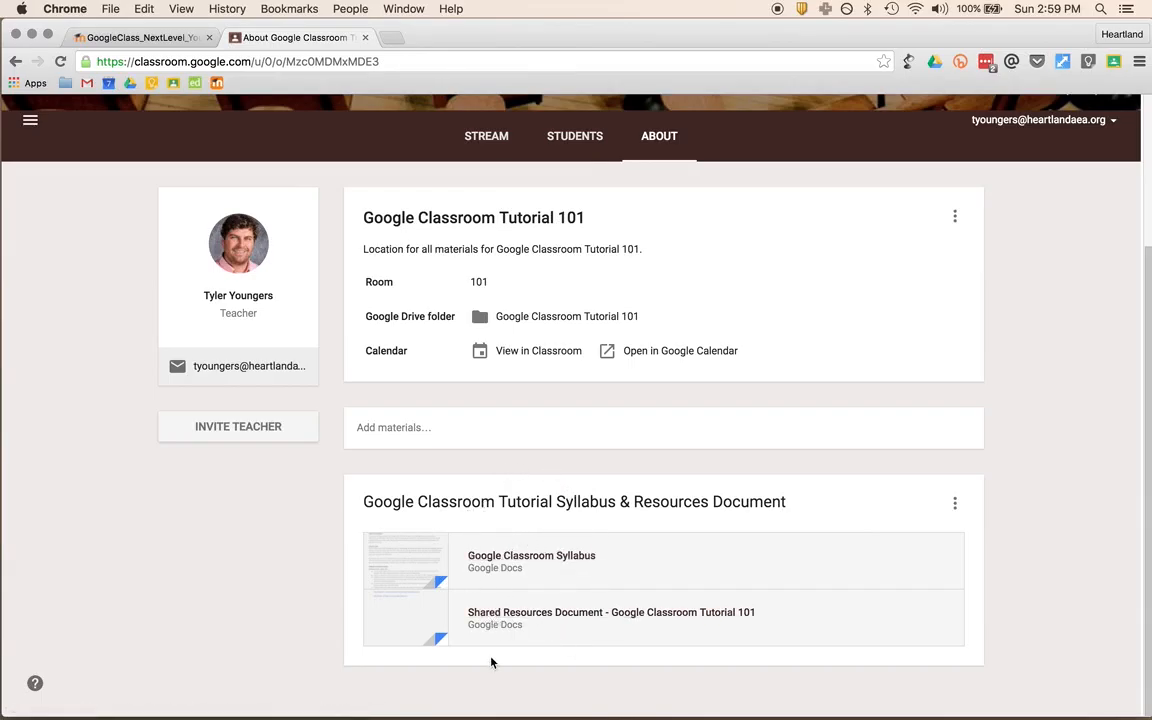
{"action": "scroll", "coordinate": [557, 576], "scroll_direction": "up", "scroll_amount": 2}
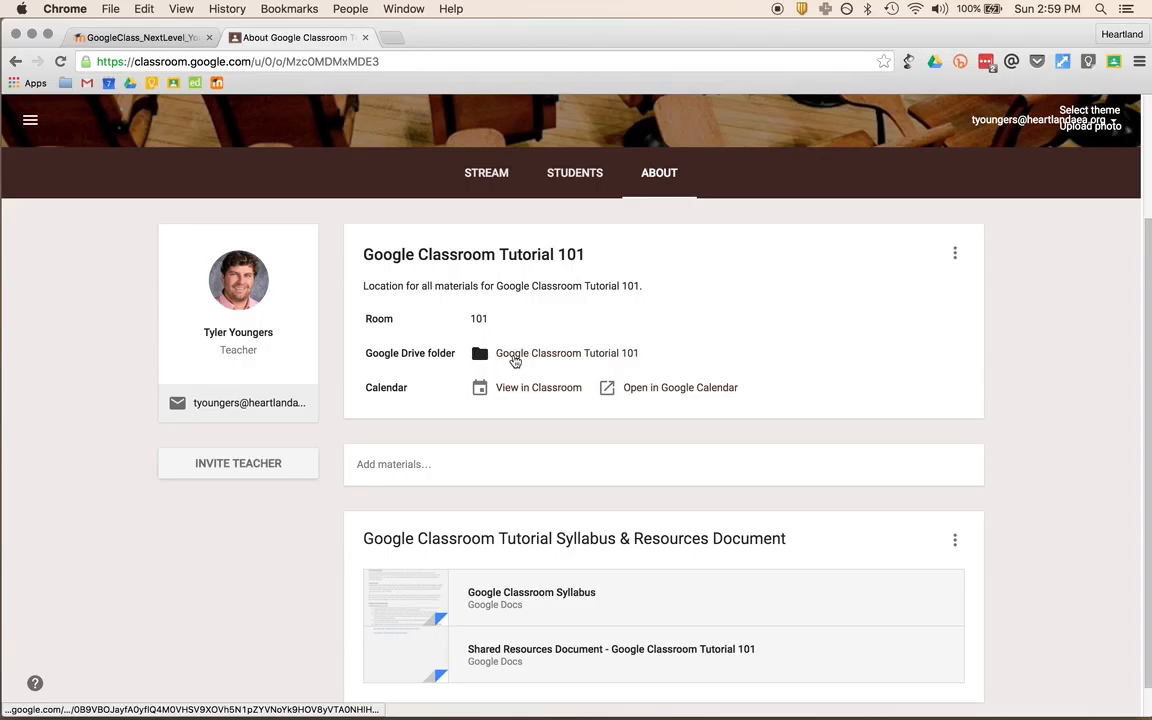
{"action": "scroll", "coordinate": [555, 368], "scroll_direction": "up", "scroll_amount": 1}
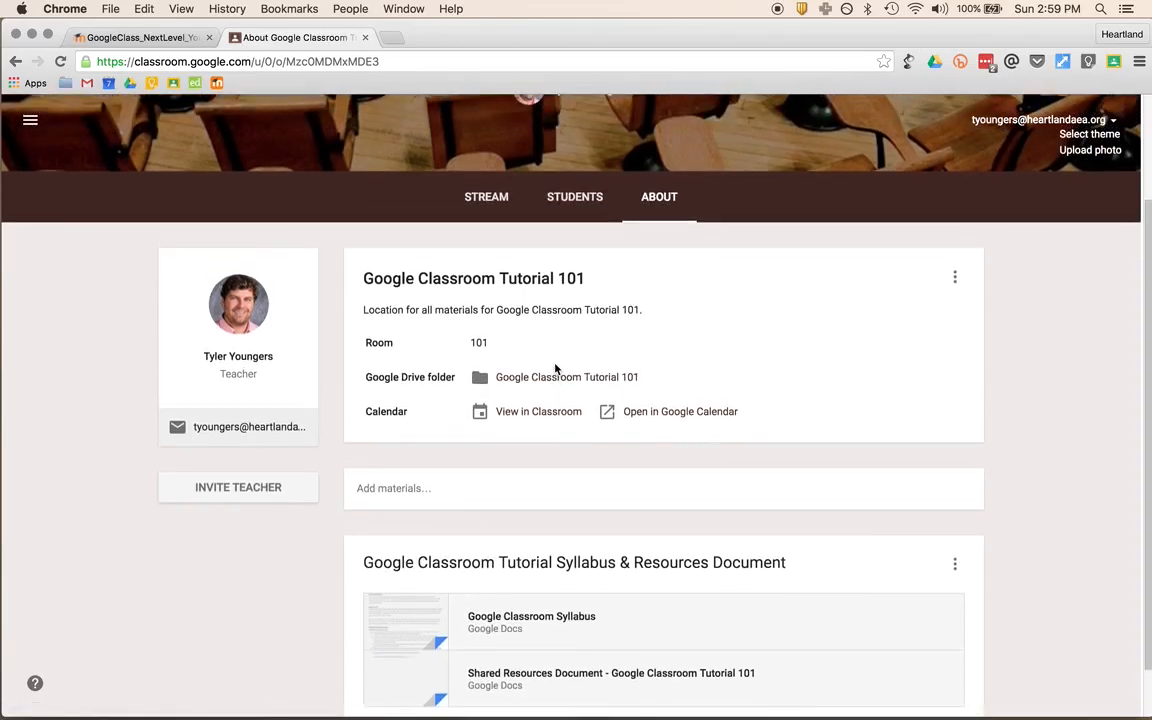
{"action": "scroll", "coordinate": [571, 394], "scroll_direction": "up", "scroll_amount": 2}
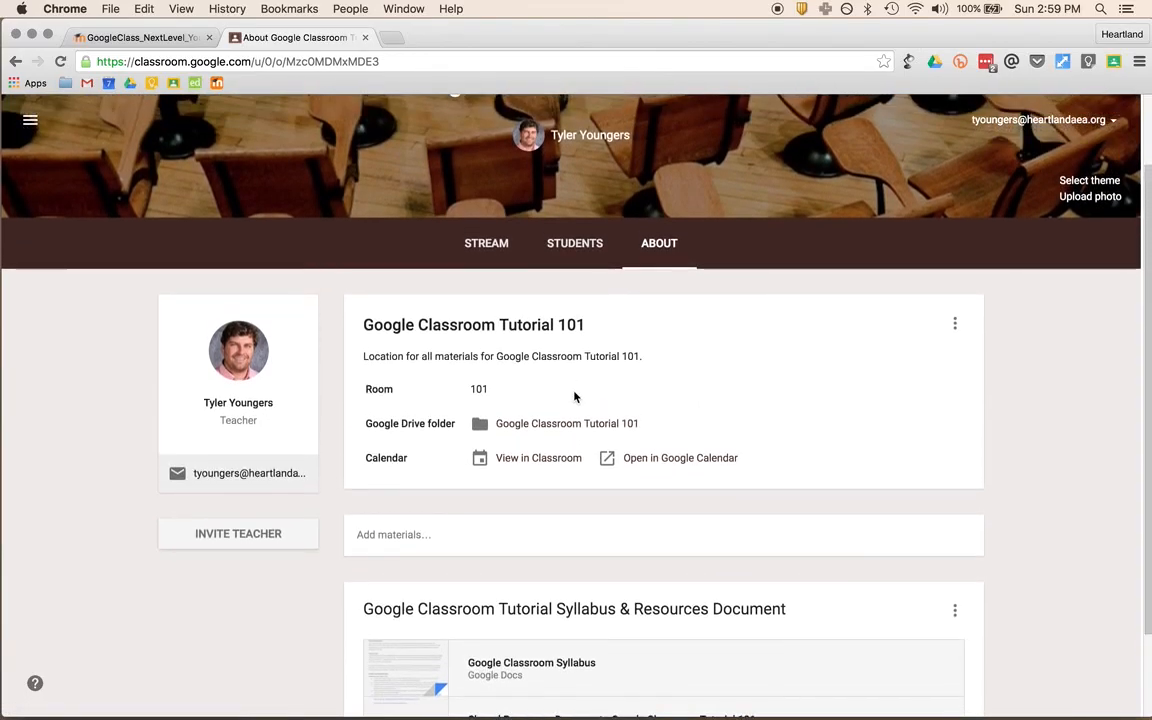
{"action": "left_click", "coordinate": [954, 325]}
{"action": "left_click", "coordinate": [953, 329]}
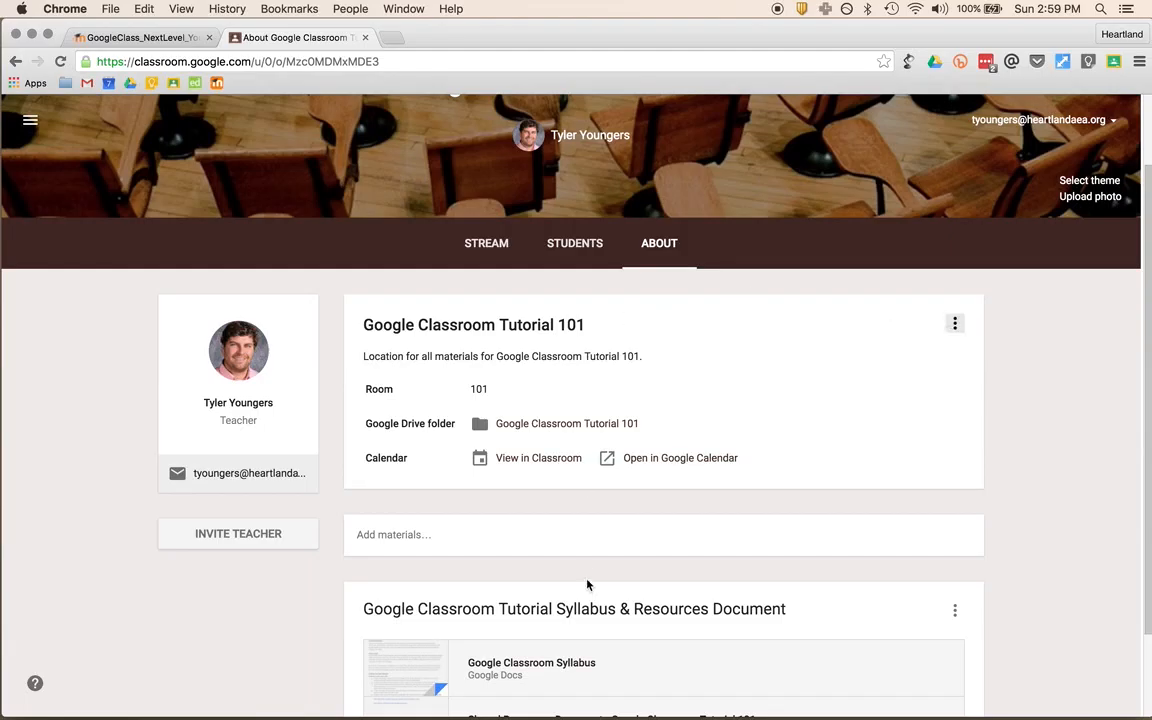
{"action": "scroll", "coordinate": [527, 520], "scroll_direction": "down", "scroll_amount": 3}
{"action": "scroll", "coordinate": [751, 571], "scroll_direction": "up", "scroll_amount": 3}
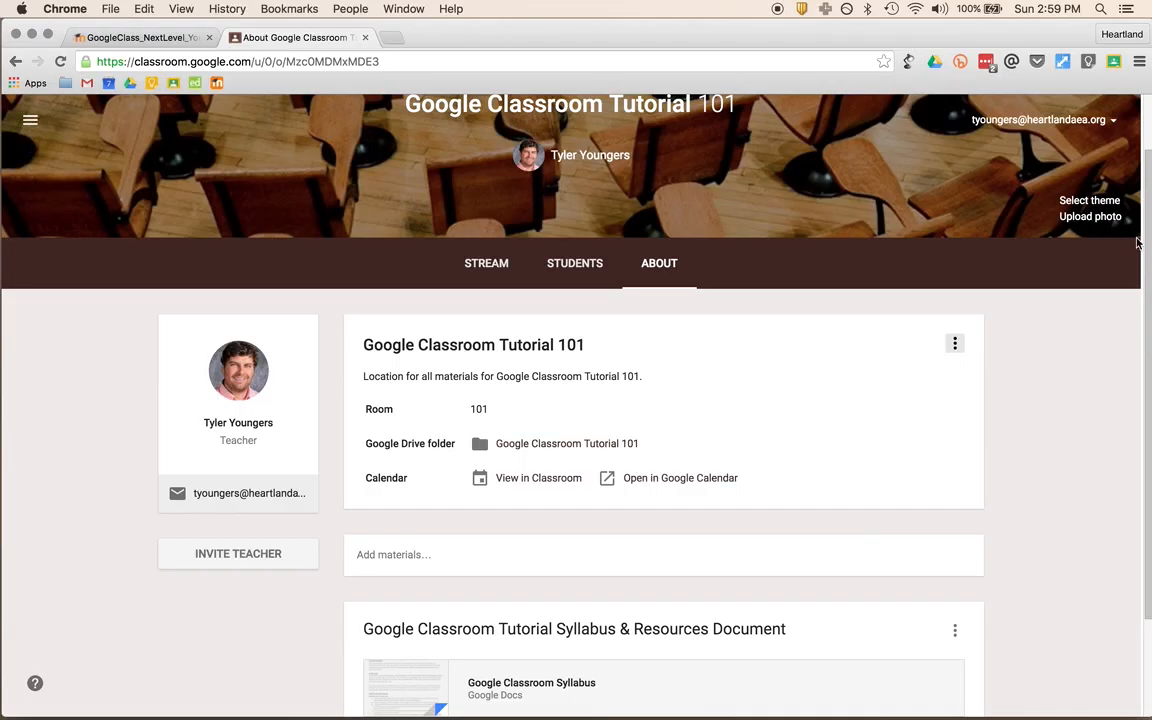
{"action": "scroll", "coordinate": [890, 366], "scroll_direction": "up", "scroll_amount": 2}
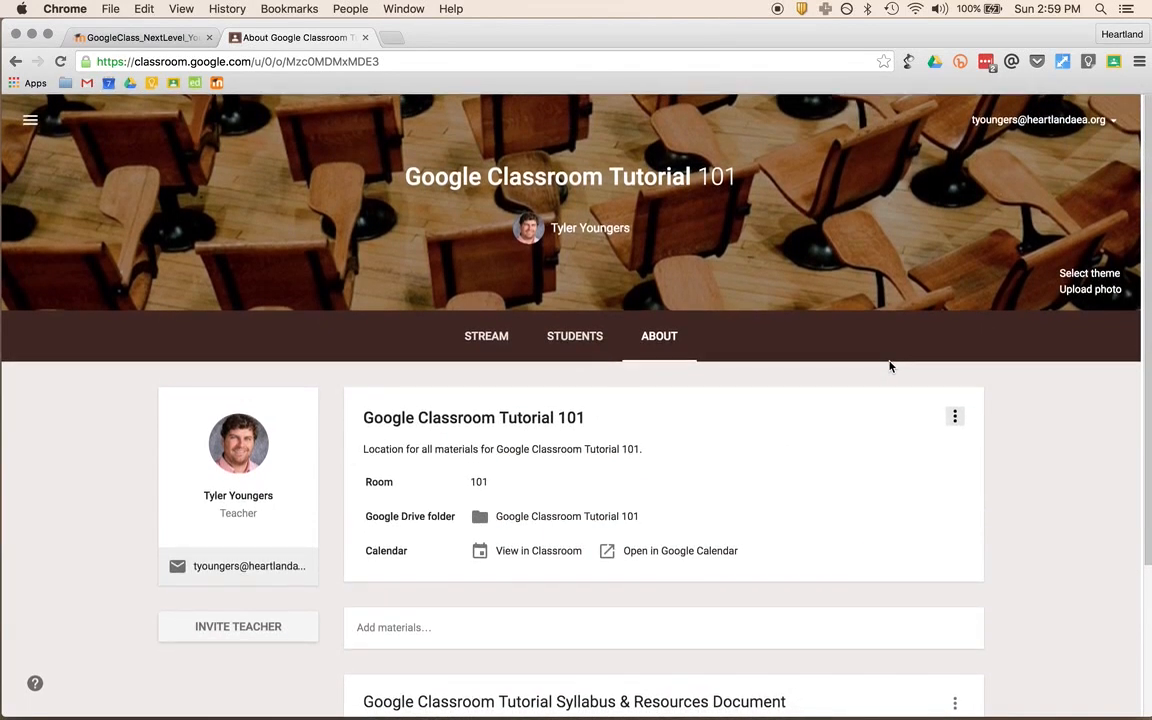
- Choose the soccer-field image from the theme gallery and apply it as the Tutorial 101 theme
{"action": "left_click", "coordinate": [1063, 275]}
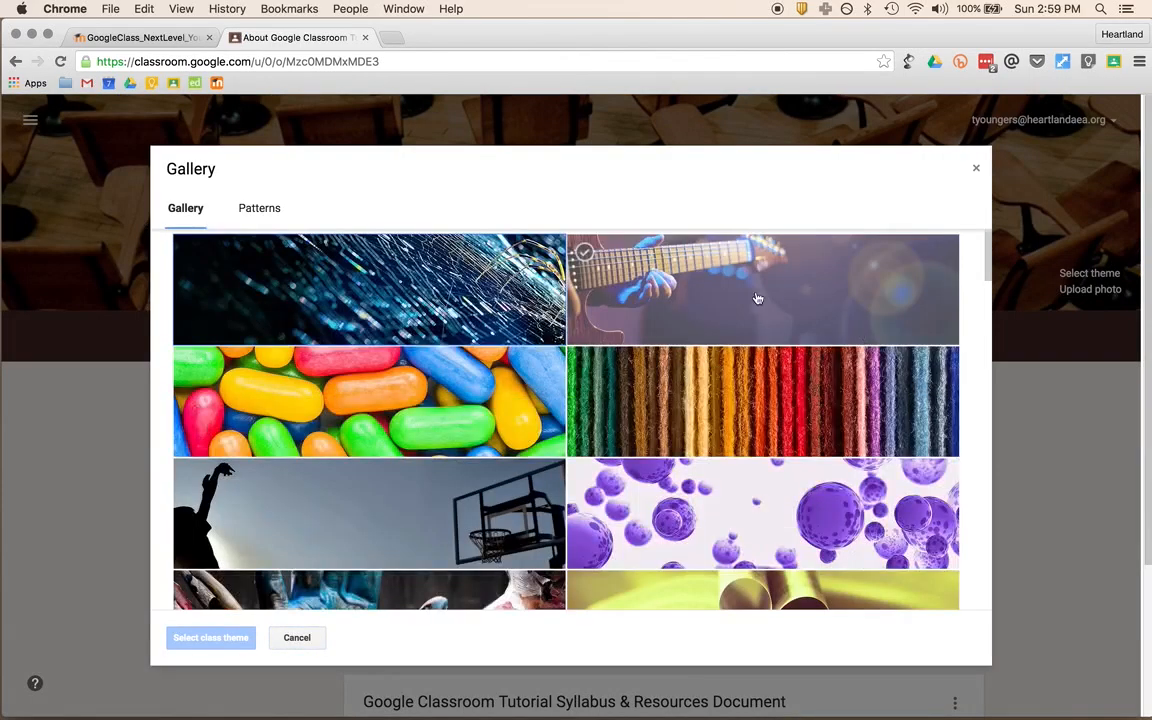
{"action": "scroll", "coordinate": [710, 381], "scroll_direction": "down", "scroll_amount": 5}
{"action": "scroll", "coordinate": [707, 383], "scroll_direction": "down", "scroll_amount": 8}
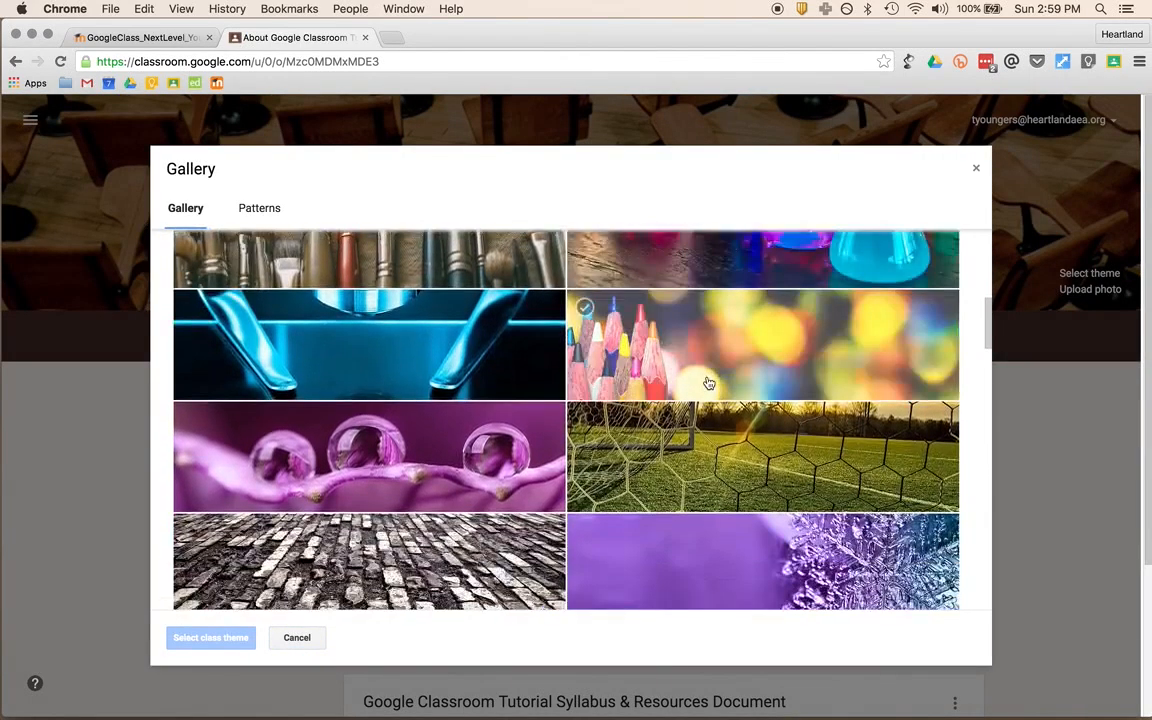
{"action": "scroll", "coordinate": [757, 495], "scroll_direction": "up", "scroll_amount": 3}
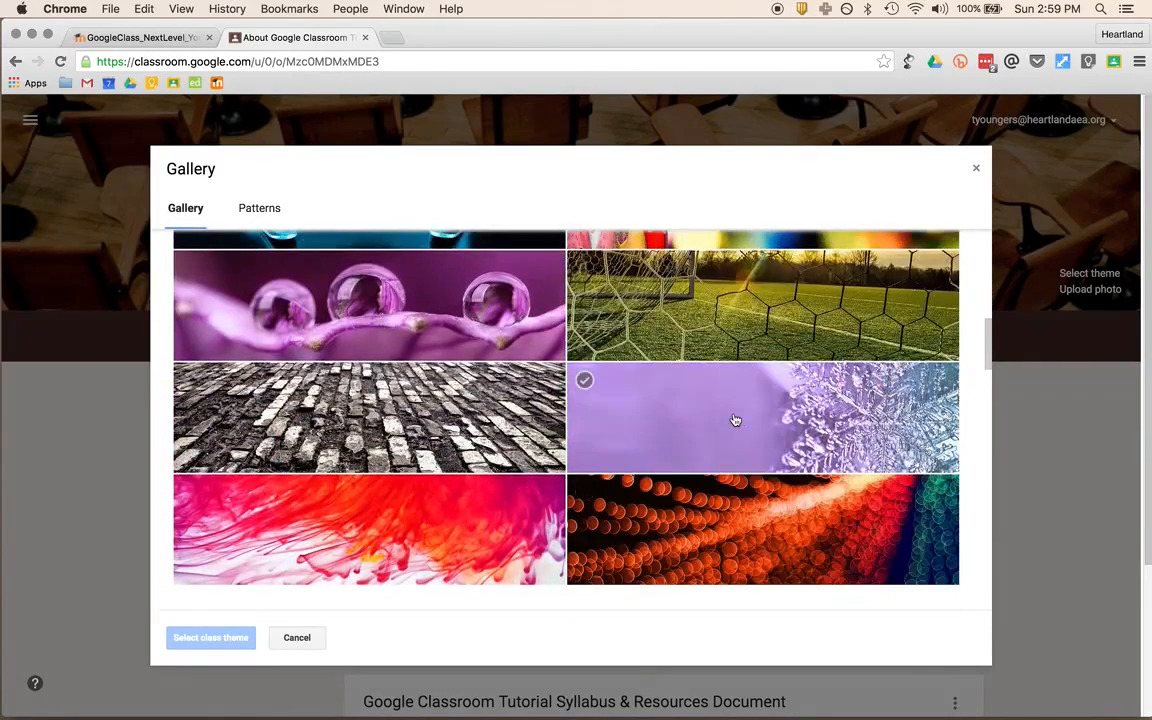
{"action": "left_click", "coordinate": [770, 317]}
{"action": "scroll", "coordinate": [700, 400], "scroll_direction": "up", "scroll_amount": 1}
{"action": "scroll", "coordinate": [427, 555], "scroll_direction": "down", "scroll_amount": 5}
{"action": "scroll", "coordinate": [427, 555], "scroll_direction": "down", "scroll_amount": 6}
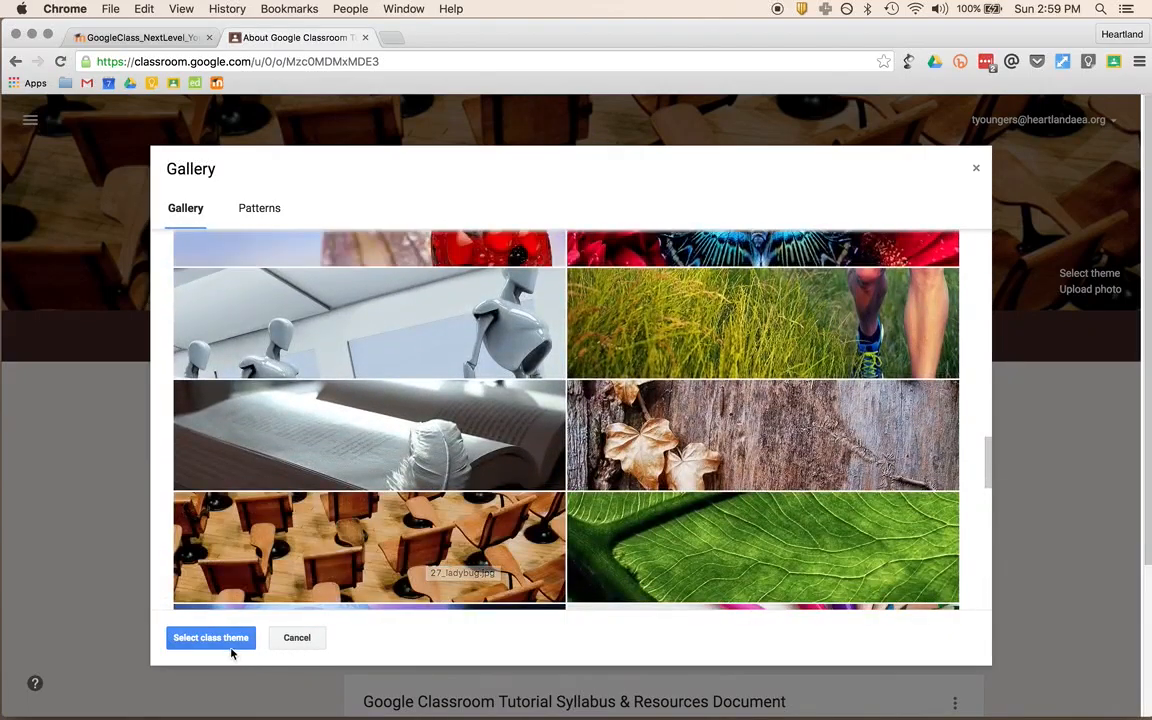
{"action": "left_click", "coordinate": [231, 648]}
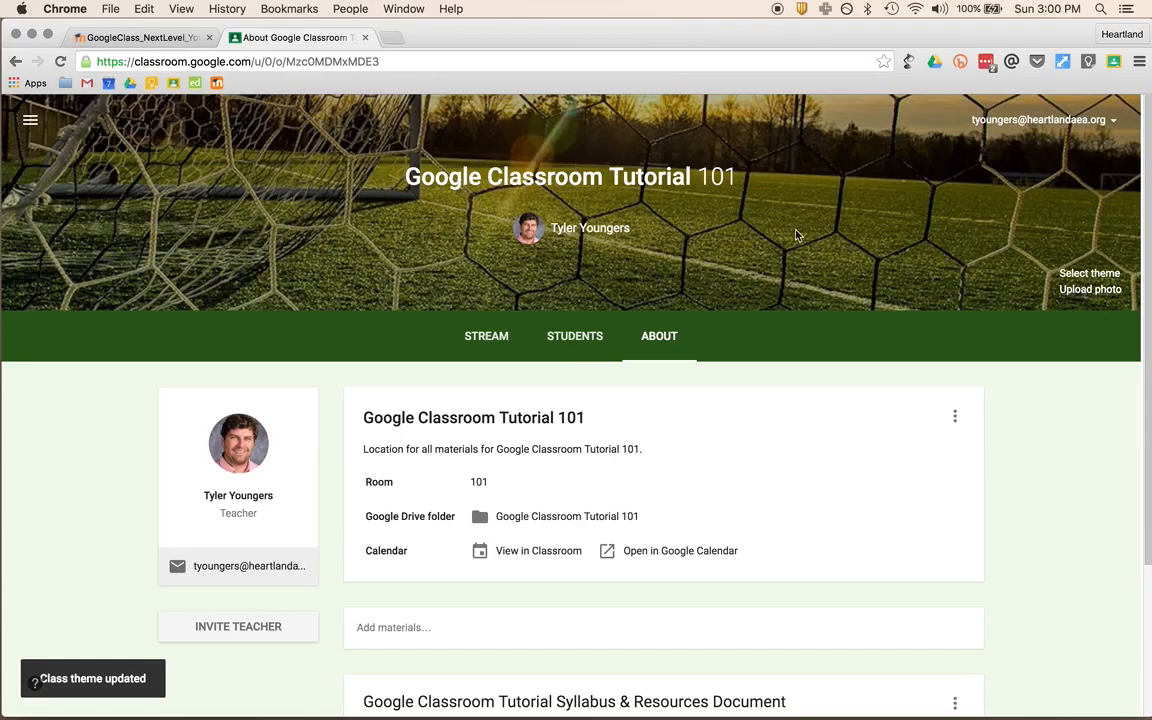
- Try the guitar and classroom-chairs images, then apply the library reading-room image as the theme
{"action": "left_click", "coordinate": [1095, 273]}
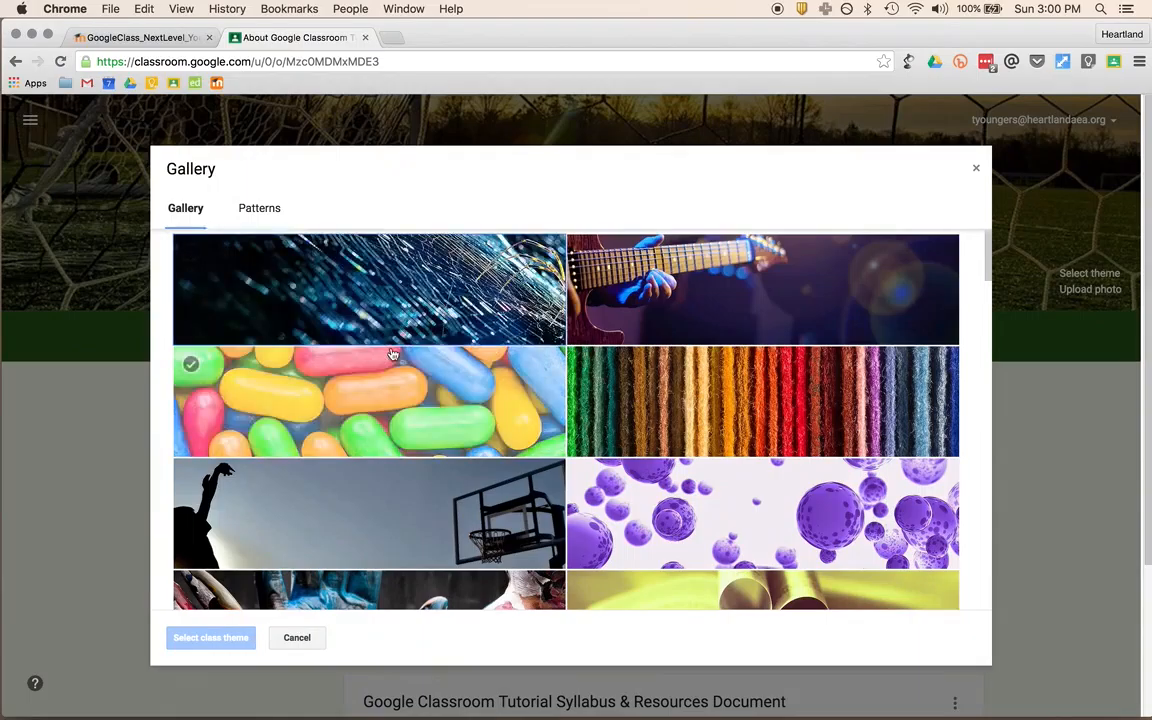
{"action": "left_click", "coordinate": [590, 255]}
{"action": "scroll", "coordinate": [437, 319], "scroll_direction": "down", "scroll_amount": 10}
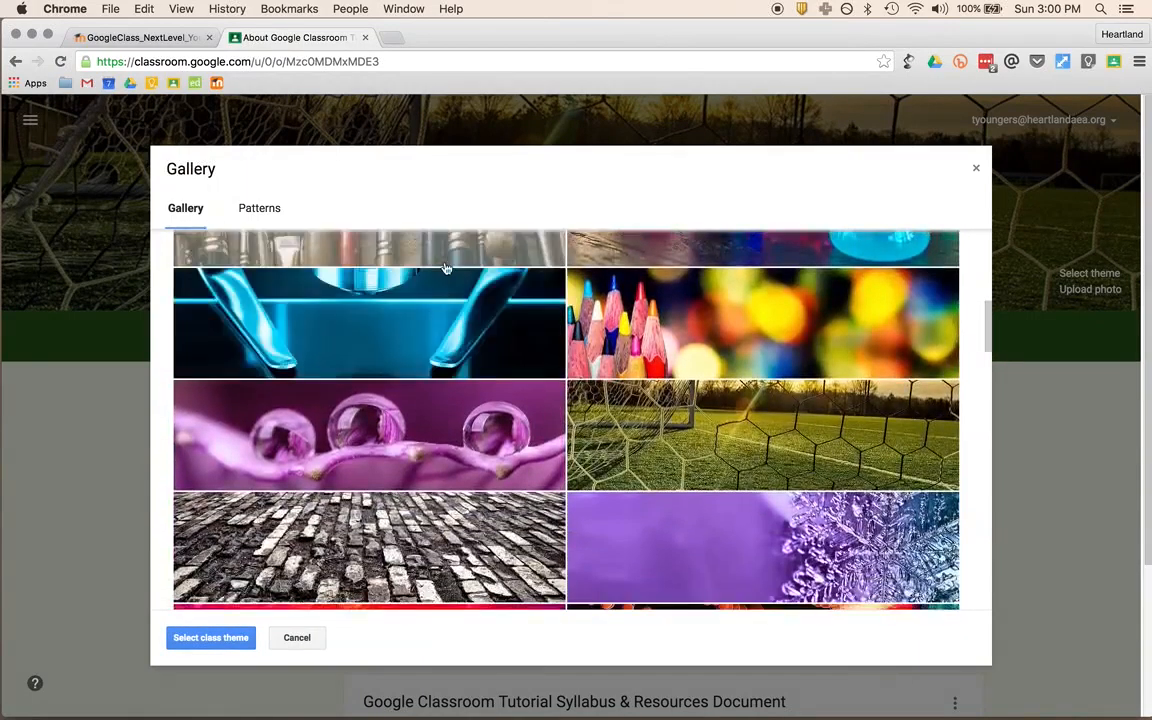
{"action": "scroll", "coordinate": [446, 268], "scroll_direction": "down", "scroll_amount": 15}
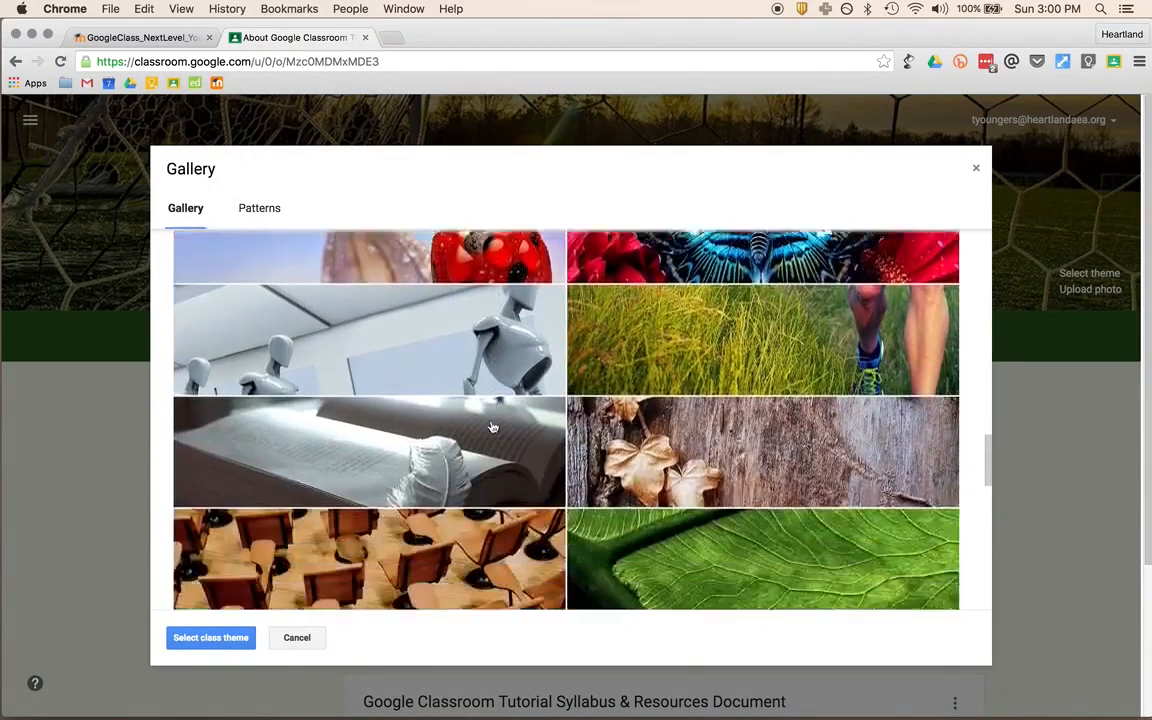
{"action": "scroll", "coordinate": [492, 427], "scroll_direction": "down", "scroll_amount": 5}
{"action": "left_click", "coordinate": [370, 330]}
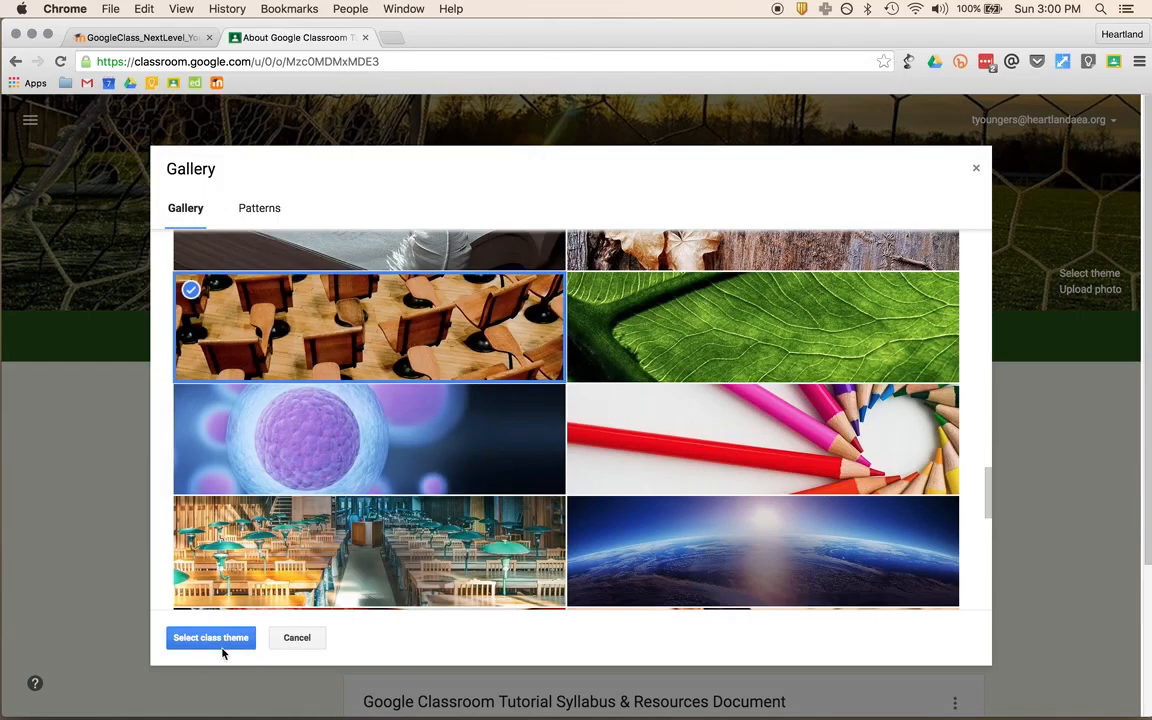
{"action": "left_click", "coordinate": [206, 583]}
{"action": "left_click", "coordinate": [210, 637]}
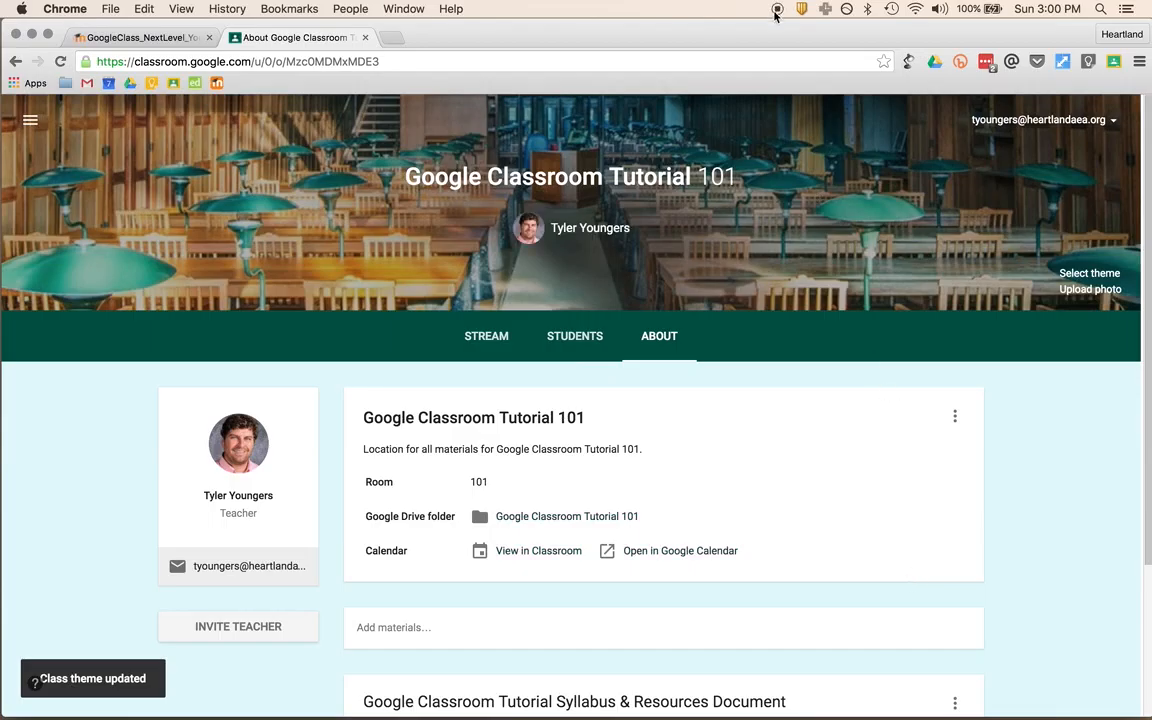
{"action": "scroll", "coordinate": [832, 302], "scroll_direction": "up", "scroll_amount": 3}
- Return to the Moodle notes and scroll to the 'Getting the most out of Google Classroom' section
{"action": "left_click", "coordinate": [140, 37]}
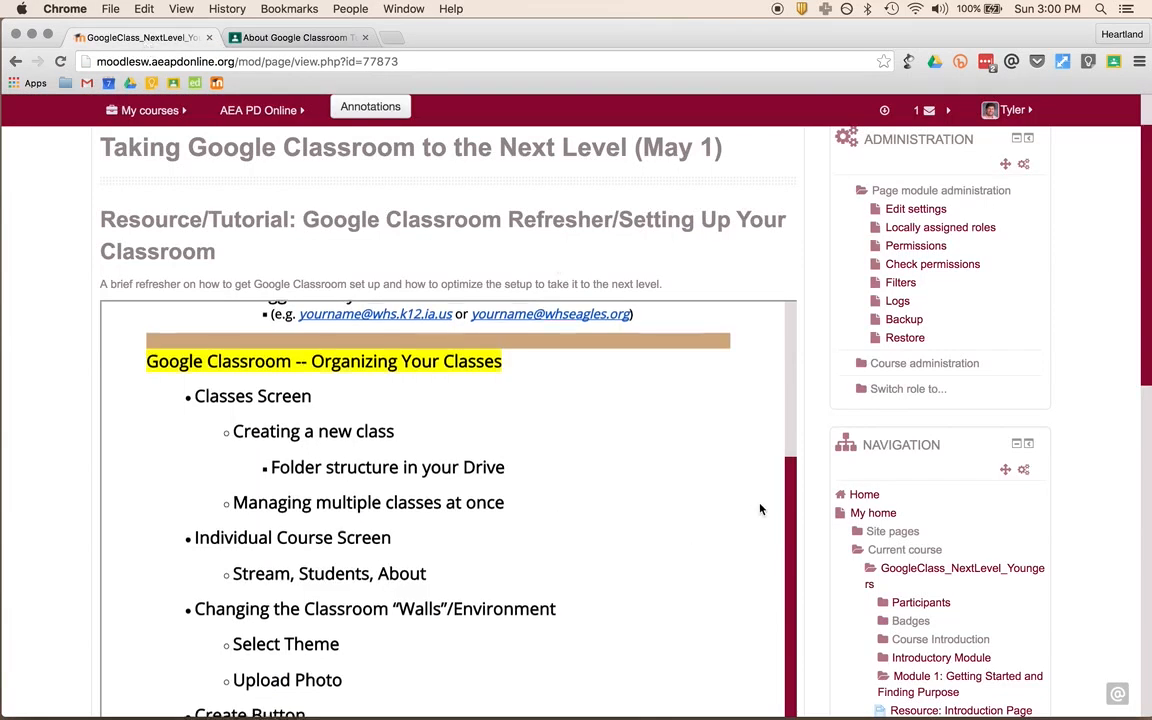
{"action": "scroll", "coordinate": [760, 509], "scroll_direction": "down", "scroll_amount": 10}
{"action": "scroll", "coordinate": [758, 507], "scroll_direction": "down", "scroll_amount": 5}
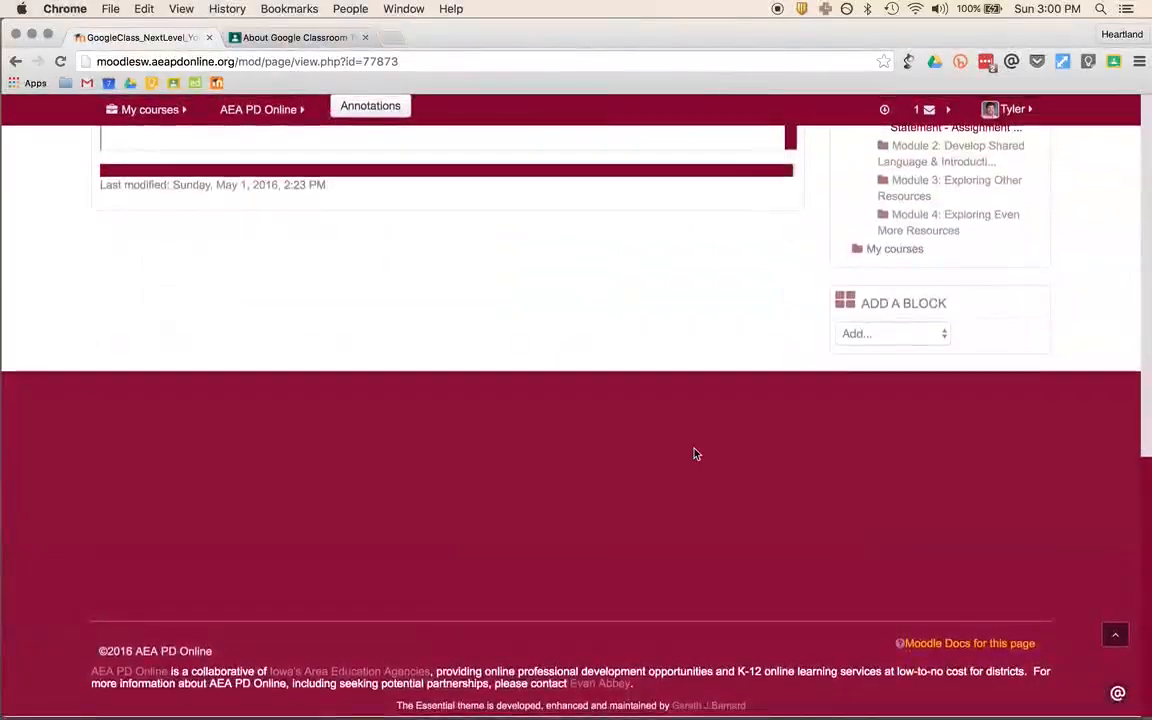
{"action": "scroll", "coordinate": [694, 452], "scroll_direction": "up", "scroll_amount": 10}
{"action": "scroll", "coordinate": [694, 454], "scroll_direction": "up", "scroll_amount": 15}
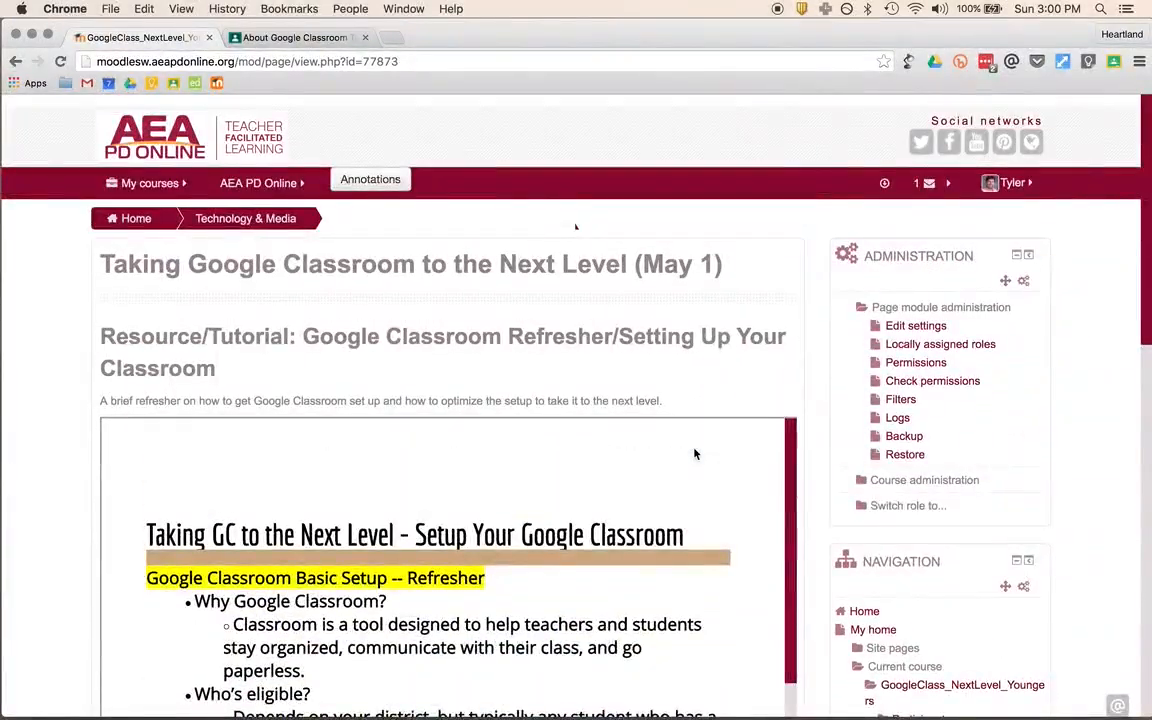
{"action": "scroll", "coordinate": [695, 453], "scroll_direction": "down", "scroll_amount": 3}
{"action": "scroll", "coordinate": [695, 454], "scroll_direction": "down", "scroll_amount": 10}
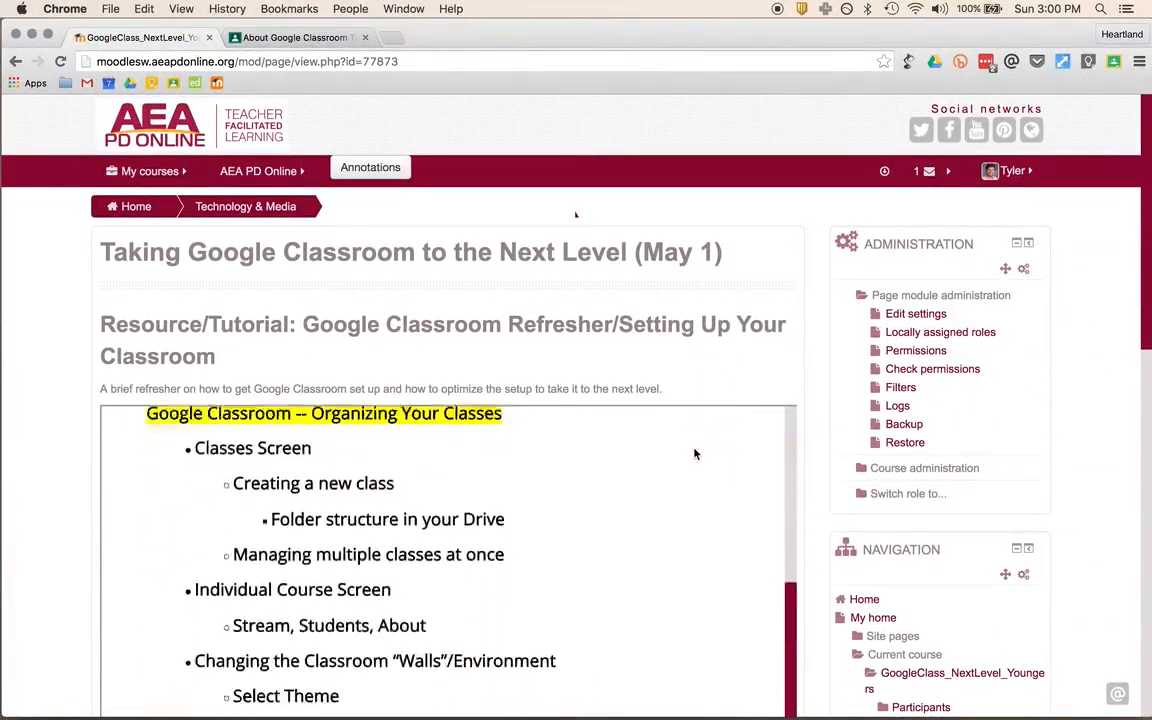
{"action": "scroll", "coordinate": [656, 488], "scroll_direction": "down", "scroll_amount": 4}
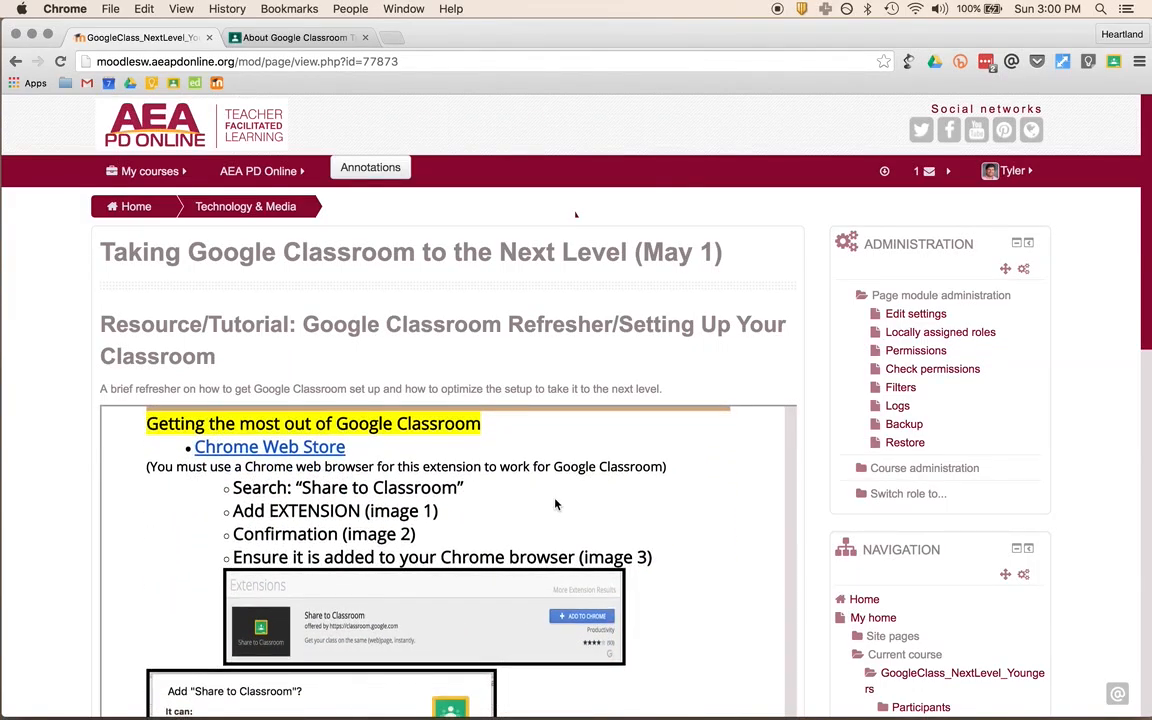
{"action": "scroll", "coordinate": [556, 505], "scroll_direction": "down", "scroll_amount": 3}
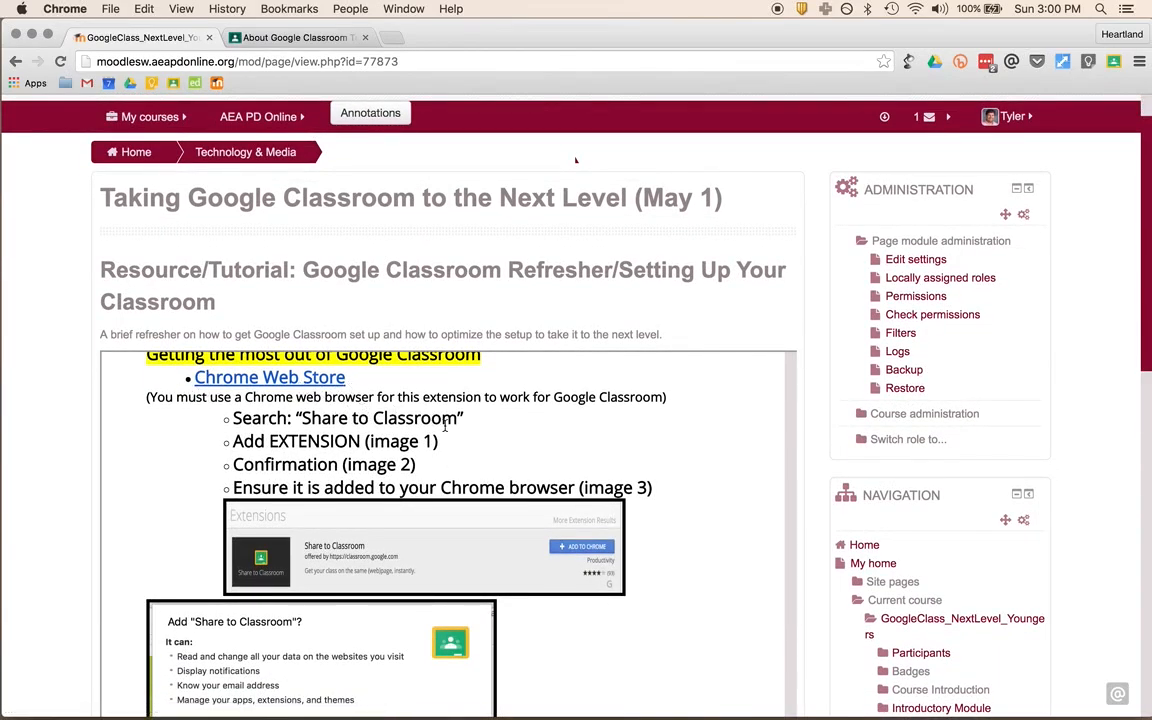
{"action": "scroll", "coordinate": [486, 446], "scroll_direction": "down", "scroll_amount": 2}
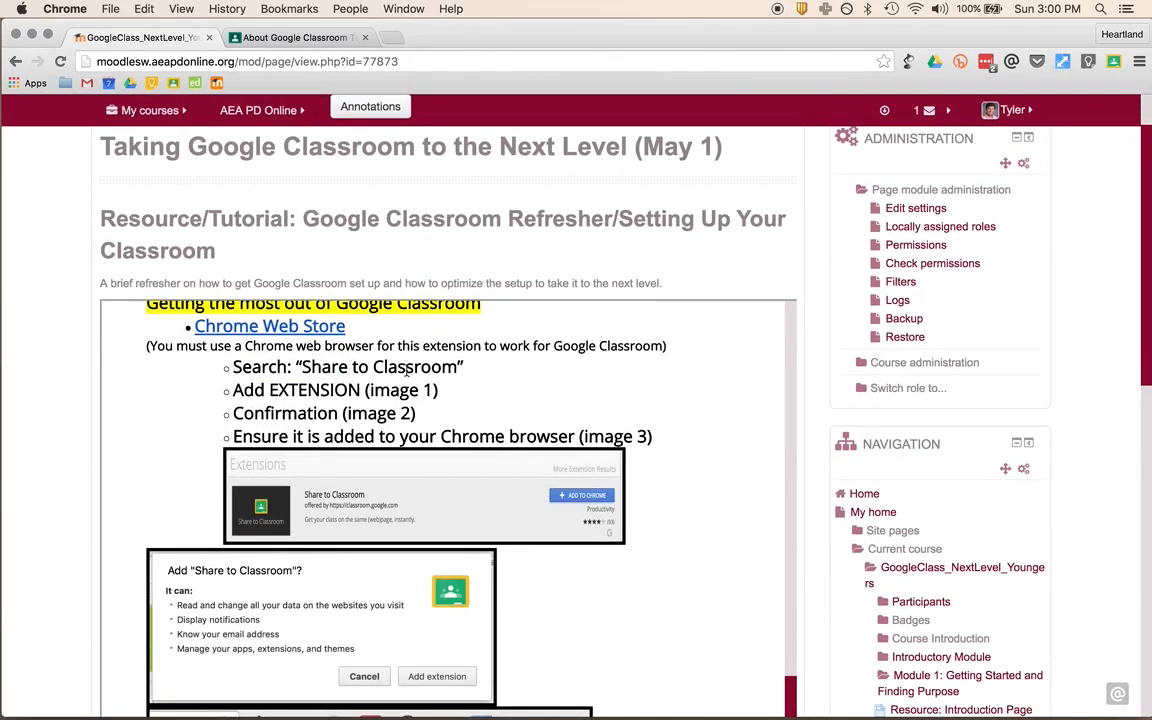
{"action": "left_click", "coordinate": [289, 327]}
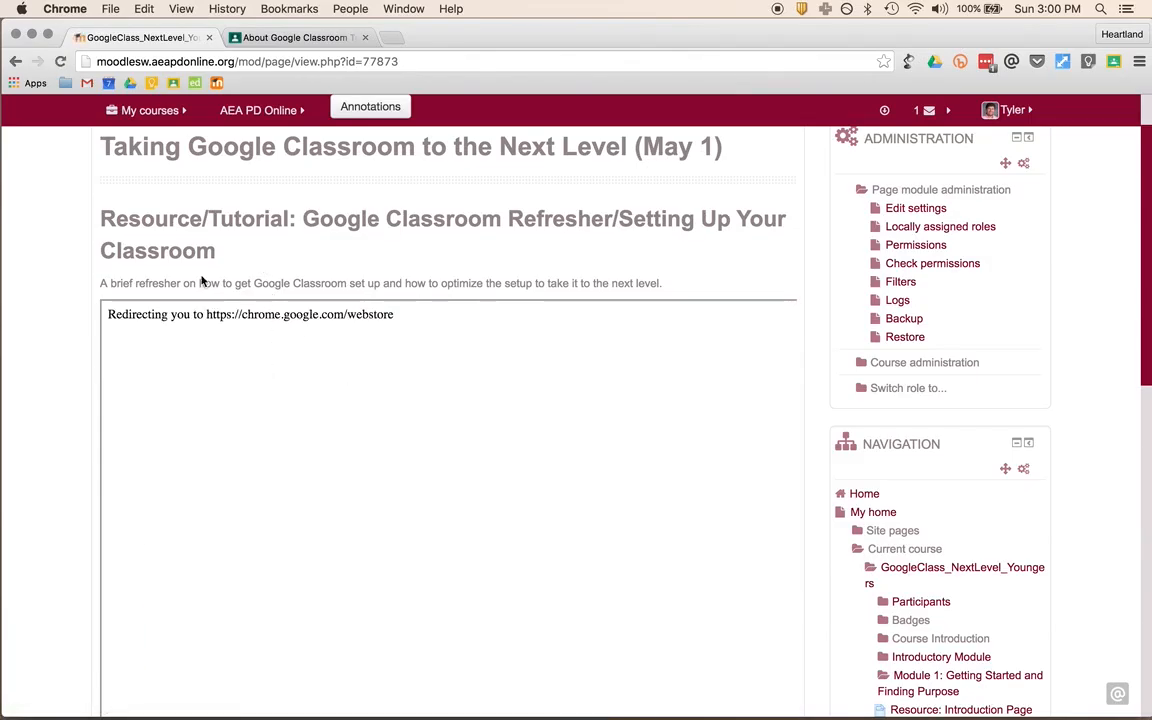
{"action": "left_click", "coordinate": [14, 61]}
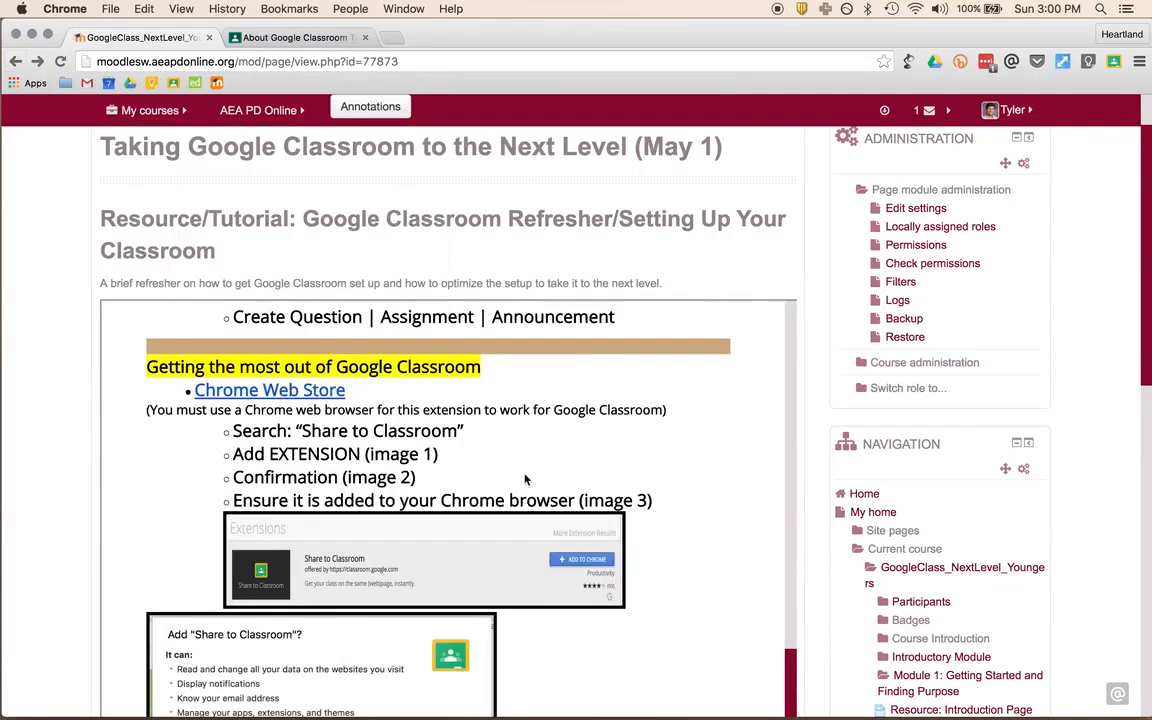
{"action": "scroll", "coordinate": [345, 440], "scroll_direction": "down", "scroll_amount": 1}
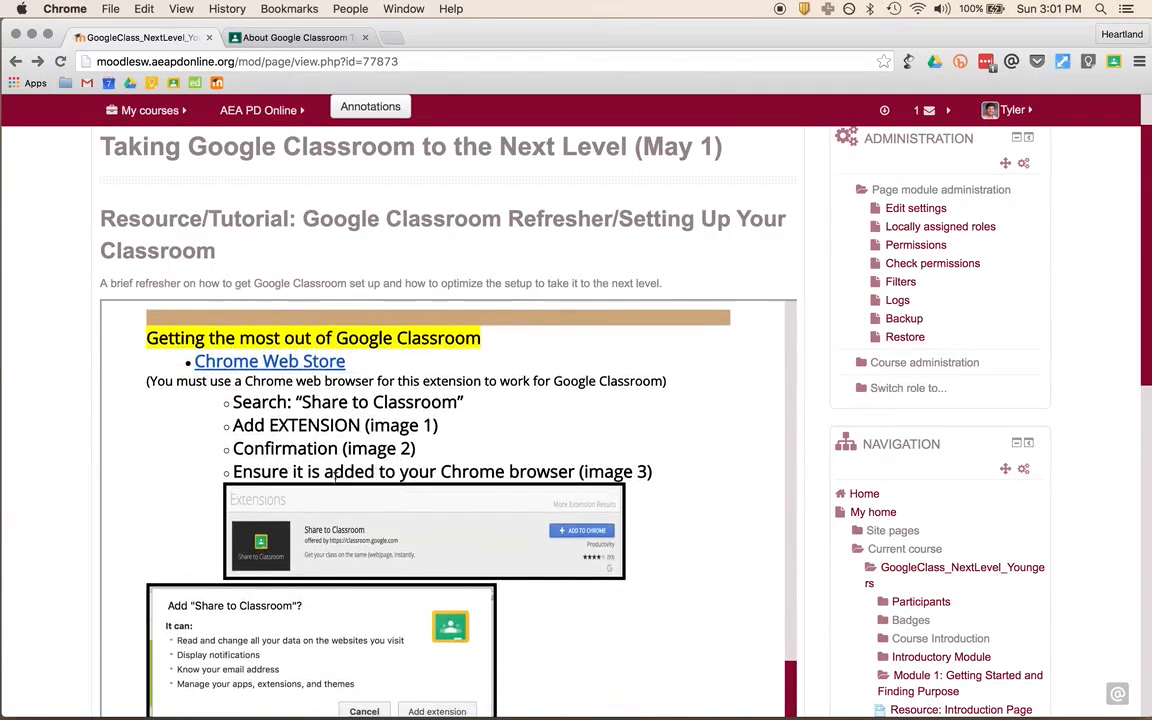
{"action": "scroll", "coordinate": [375, 550], "scroll_direction": "down", "scroll_amount": 2}
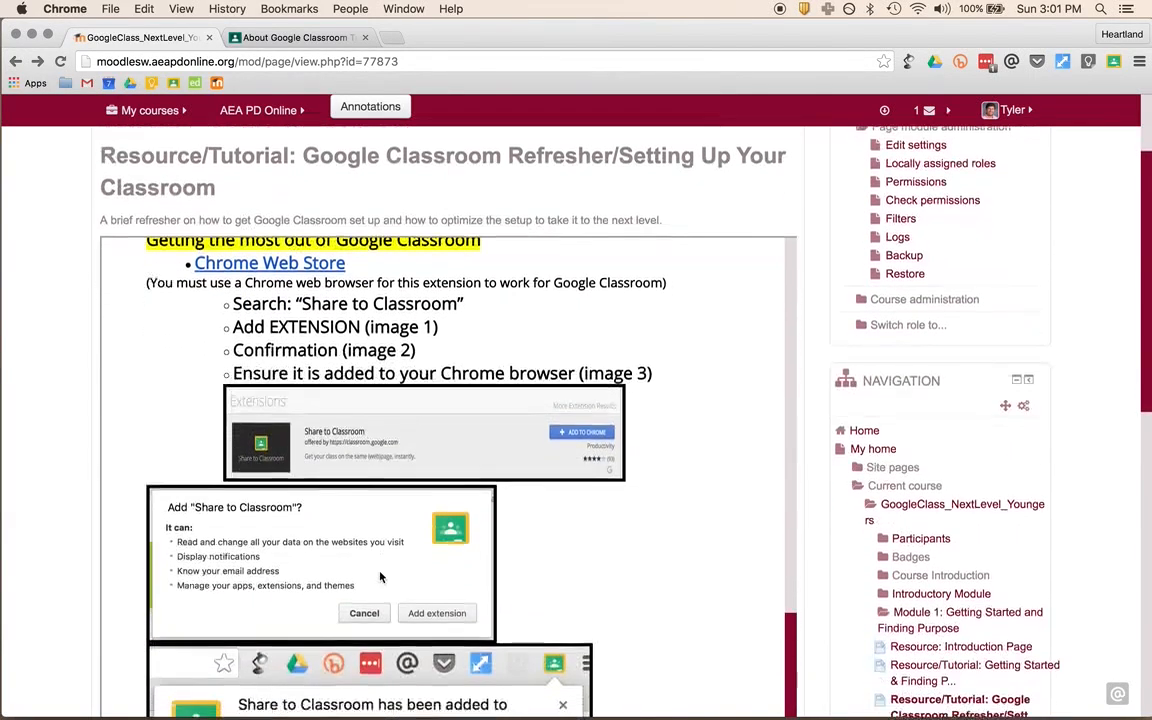
{"action": "scroll", "coordinate": [378, 580], "scroll_direction": "down", "scroll_amount": 2}
{"action": "scroll", "coordinate": [370, 600], "scroll_direction": "down", "scroll_amount": 5}
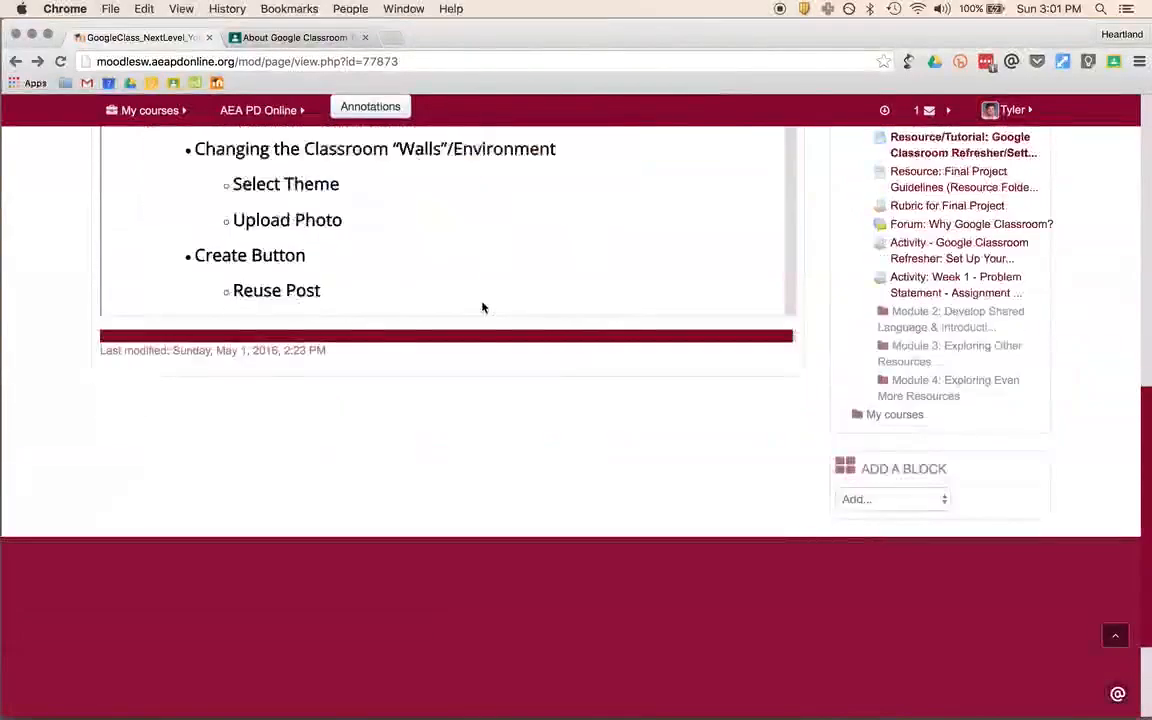
{"action": "scroll", "coordinate": [482, 308], "scroll_direction": "up", "scroll_amount": 15}
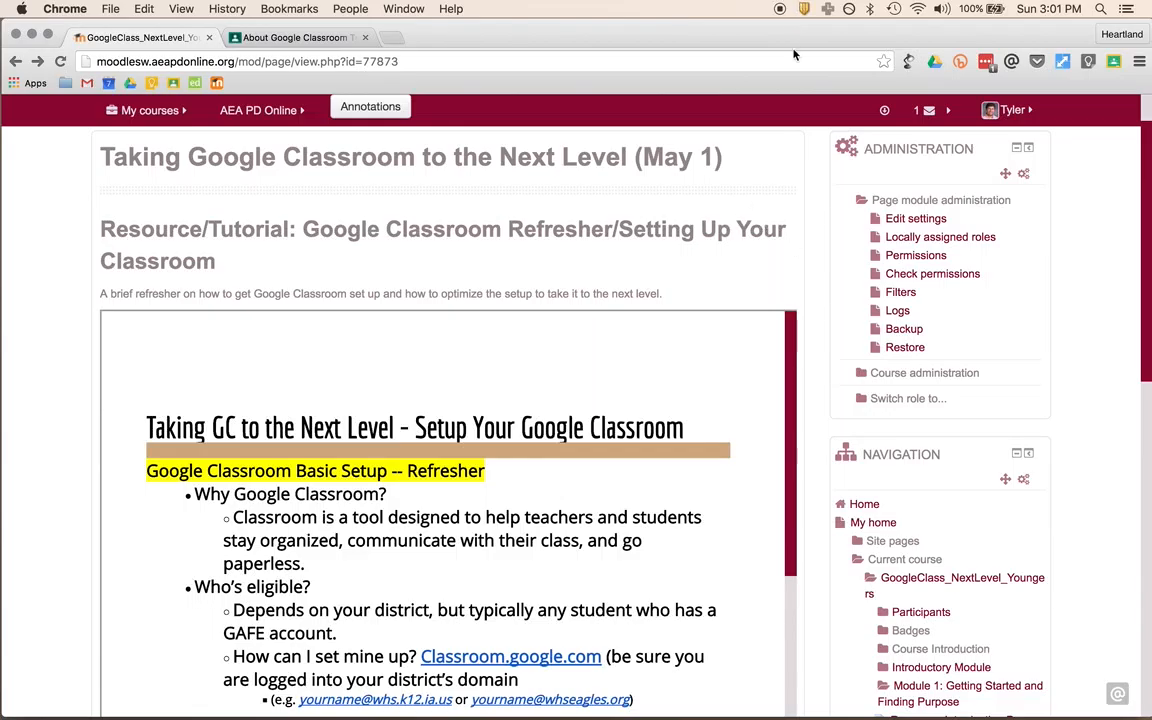
{"action": "scroll", "coordinate": [689, 260], "scroll_direction": "down", "scroll_amount": 1}
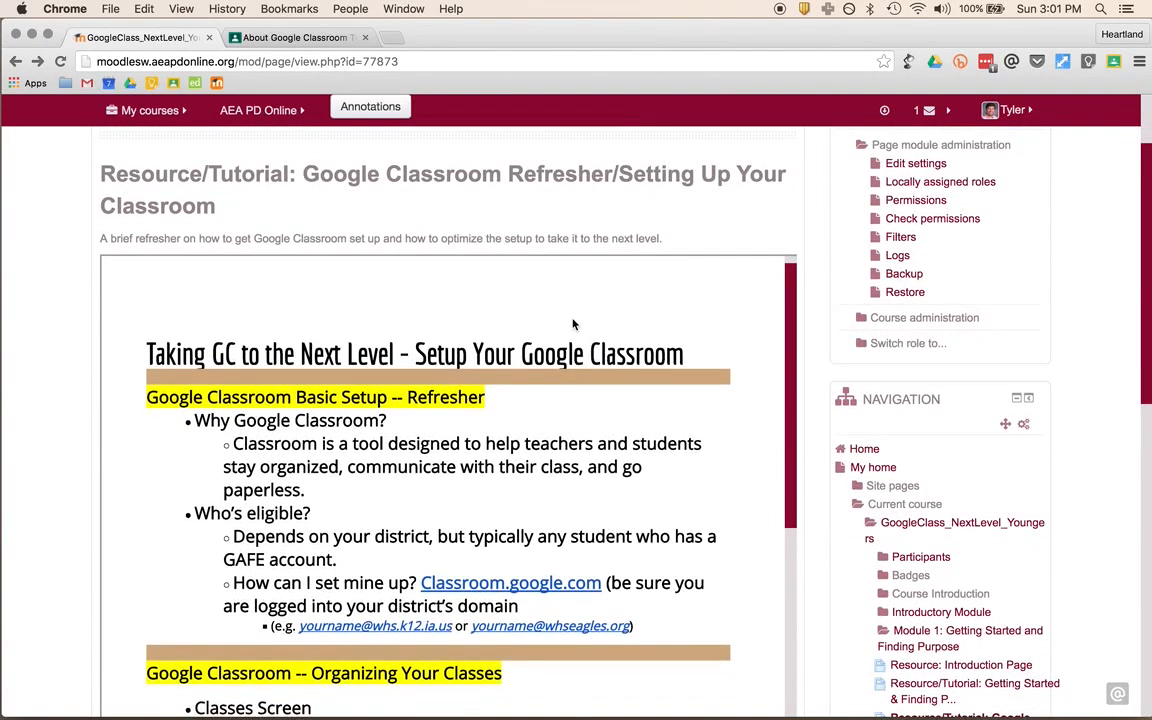
{"action": "scroll", "coordinate": [573, 323], "scroll_direction": "down", "scroll_amount": 10}
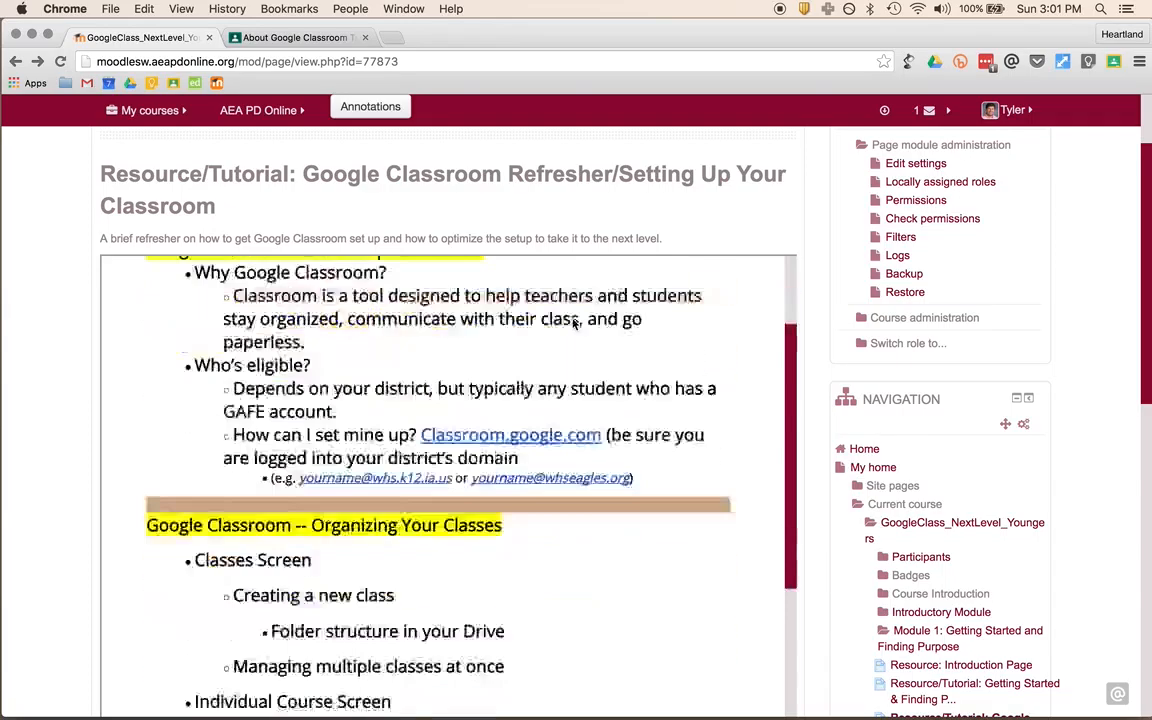
{"action": "scroll", "coordinate": [823, 504], "scroll_direction": "down", "scroll_amount": 10}
{"action": "scroll", "coordinate": [660, 332], "scroll_direction": "up", "scroll_amount": 15}
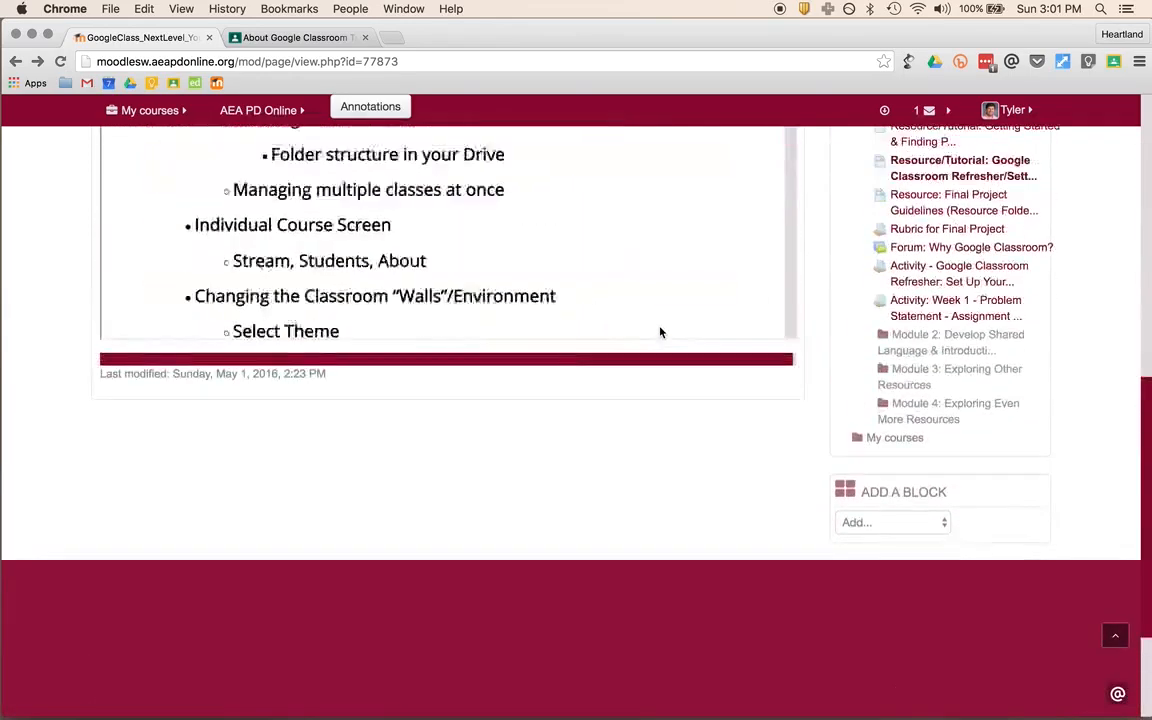